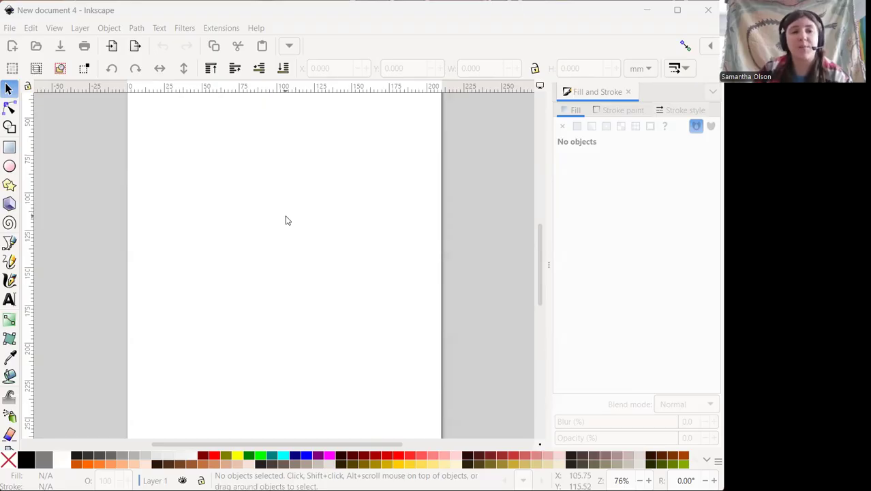
scroll(320, 200, up, 3)
scroll(346, 191, down, 2)
scroll(113, 140, down, 8)
scroll(341, 284, up, 2)
scroll(340, 284, up, 3)
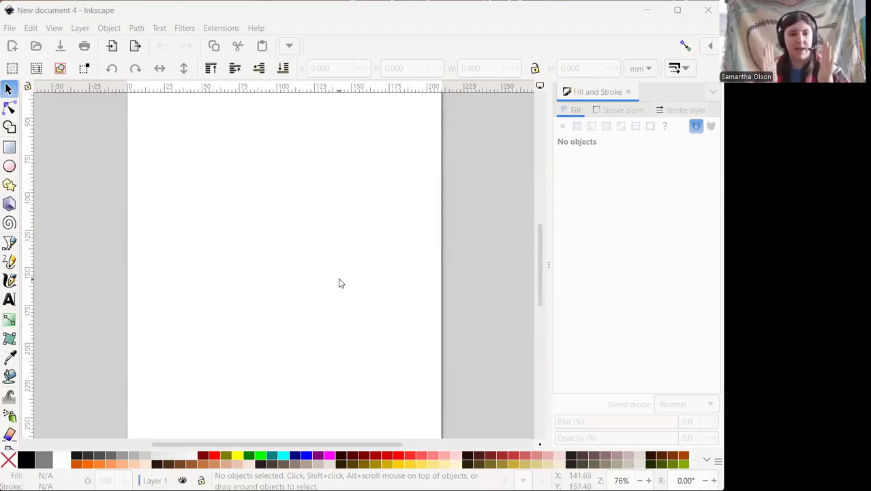
Change the A4 page's orientation to landscape in the document properties.
click(28, 28)
mouse_move(12, 33)
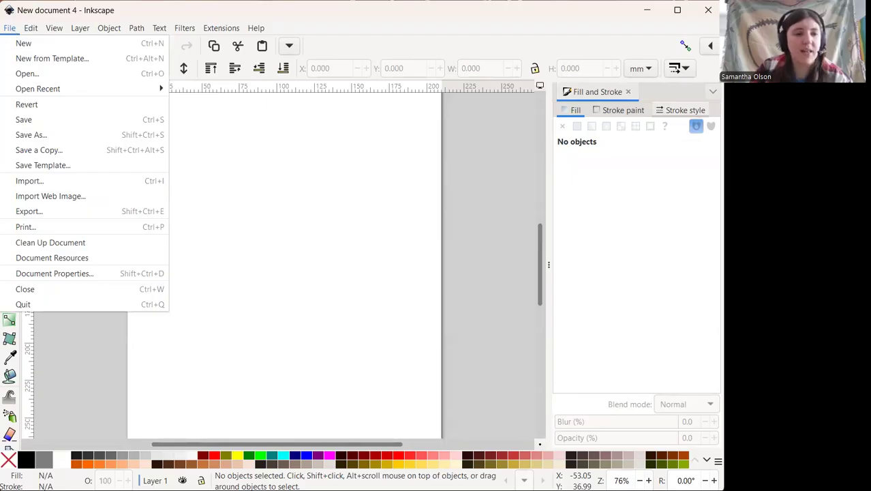
click(32, 272)
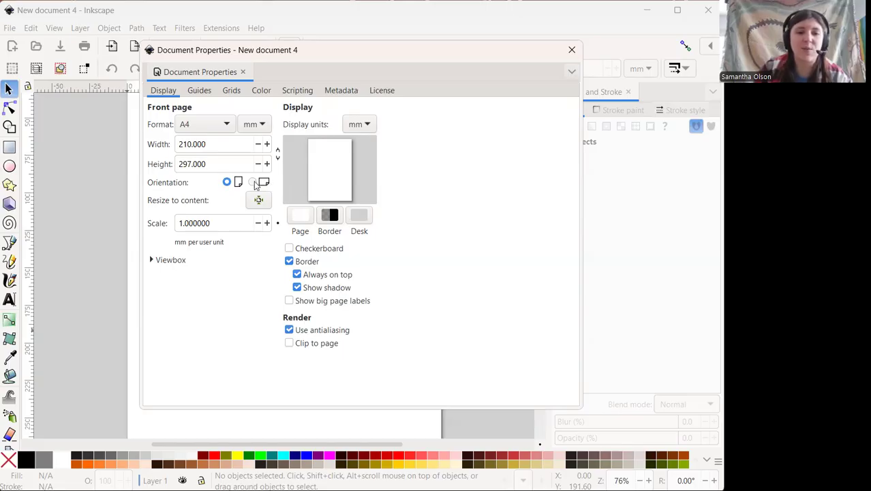
click(252, 182)
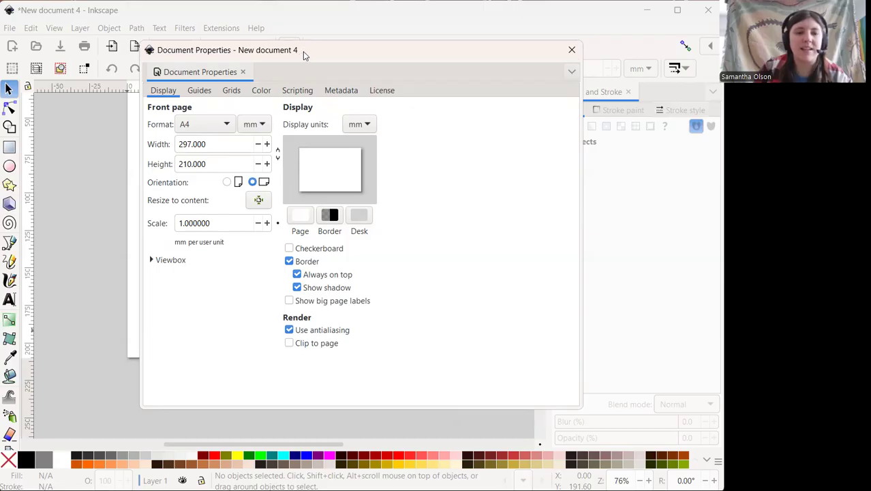
drag(302, 51, 296, 54)
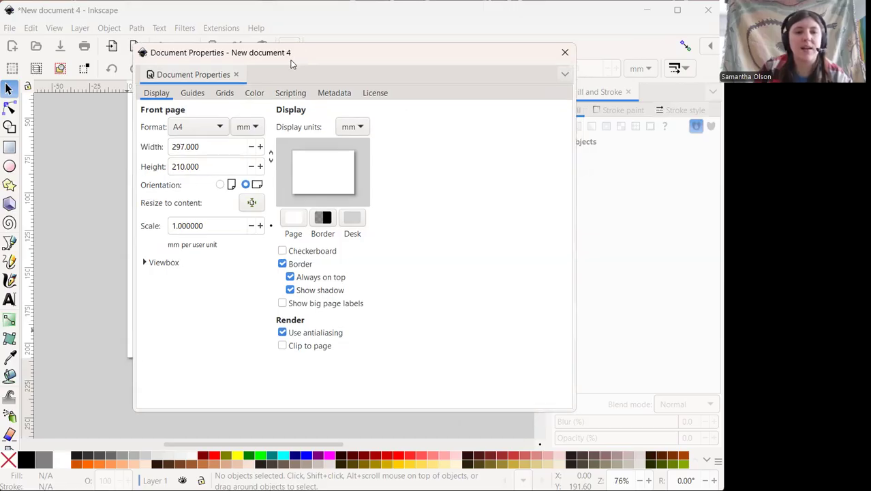
click(219, 184)
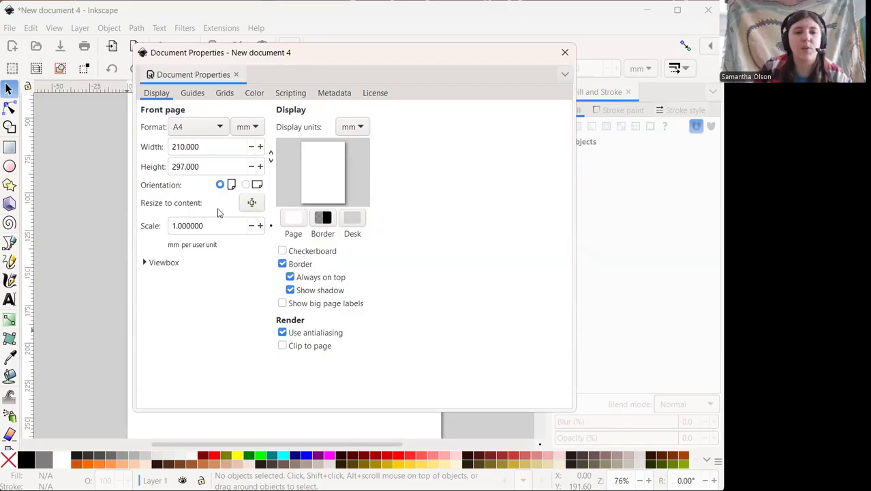
click(246, 184)
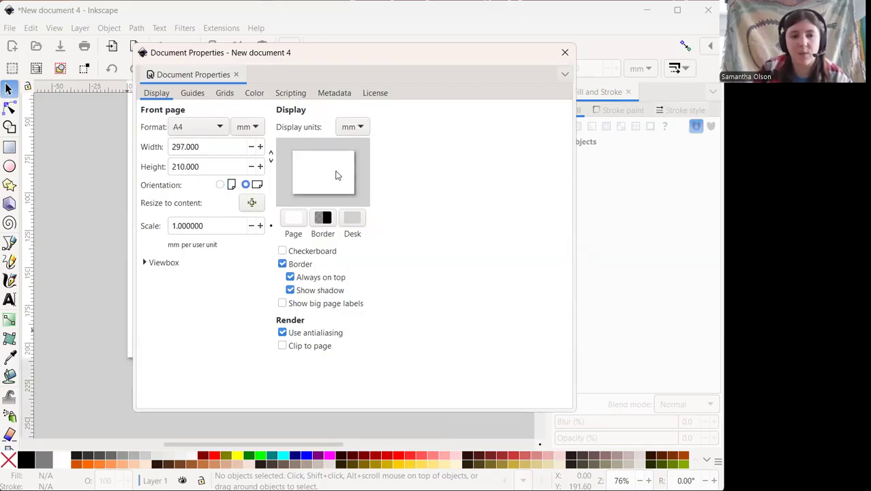
click(564, 53)
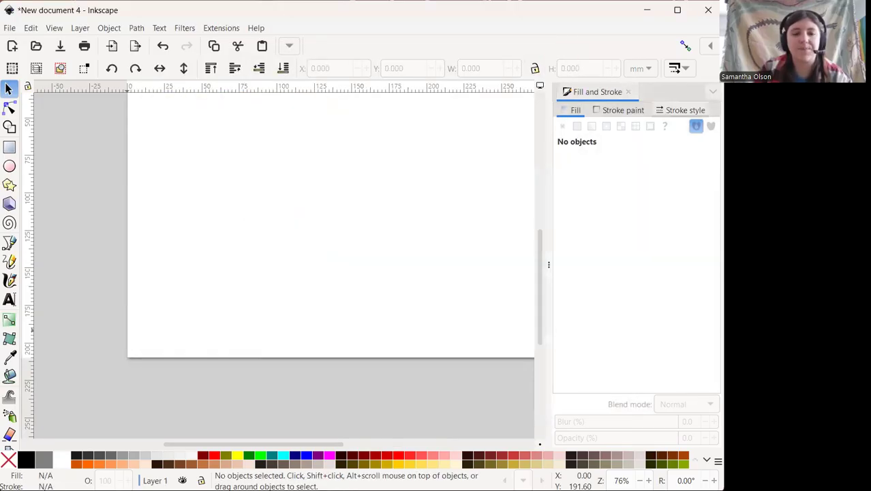
Collapse the Fill and Stroke dialog to widen the canvas and frame the whole landscape page.
scroll(318, 434, right, 2)
scroll(311, 335, up, 3)
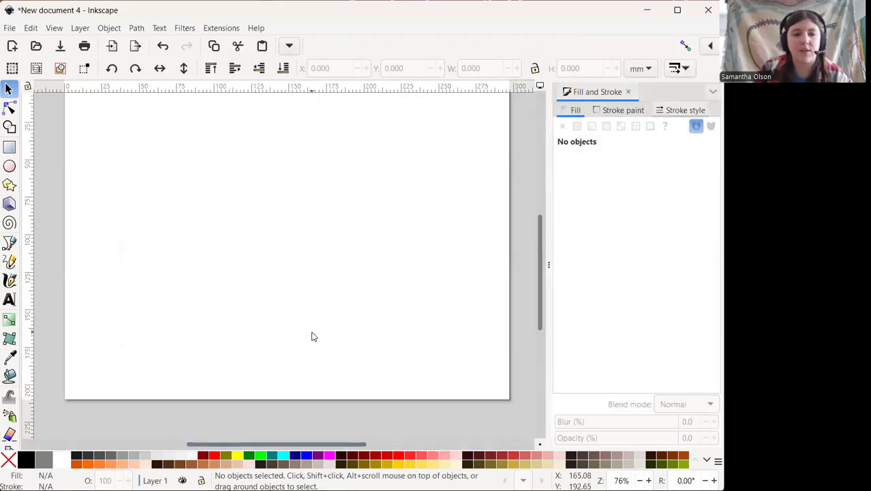
ctrl+scroll(258, 321, down, 1)
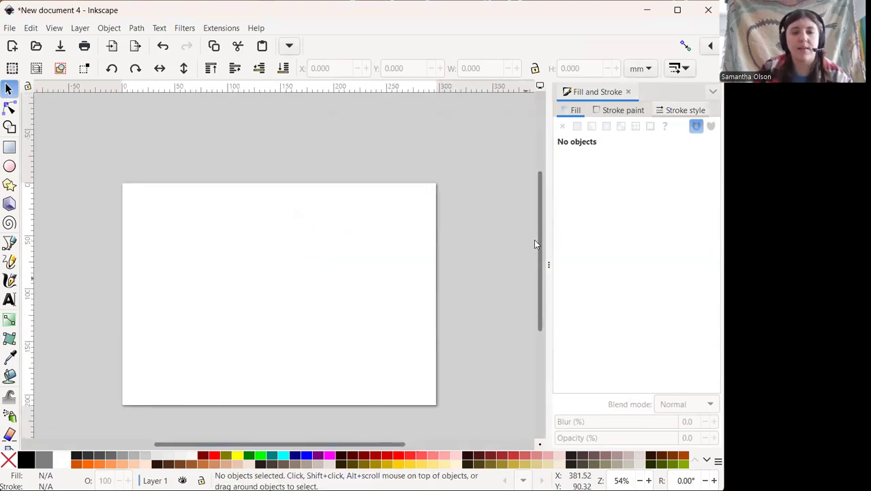
mouse_move(538, 238)
mouse_down()
mouse_move(548, 261)
mouse_move(660, 264)
mouse_up()
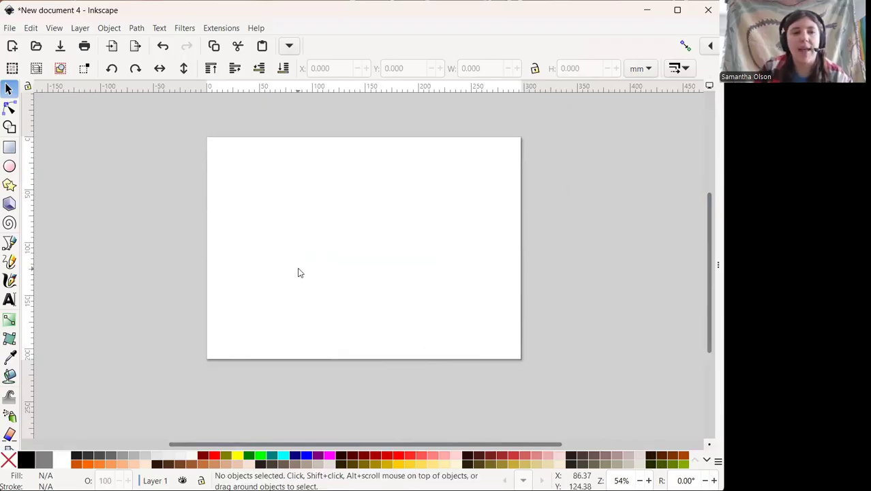
ctrl+scroll(295, 275, up, 1)
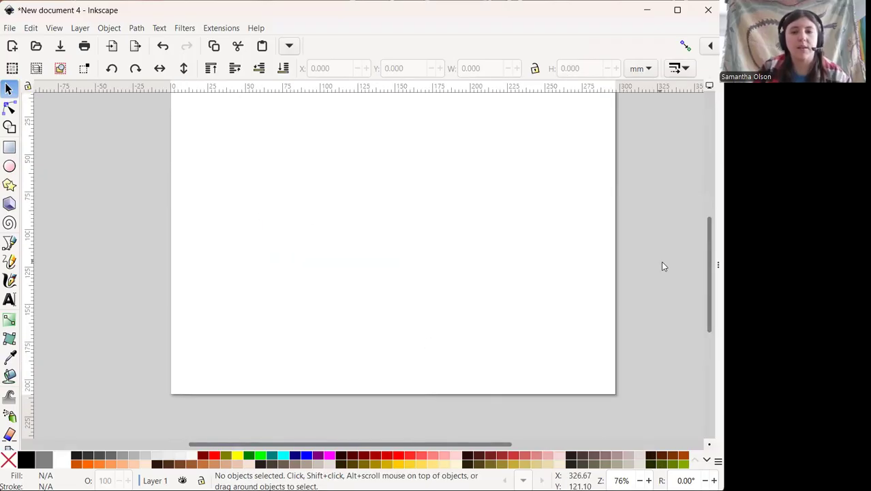
scroll(702, 273, up, 1)
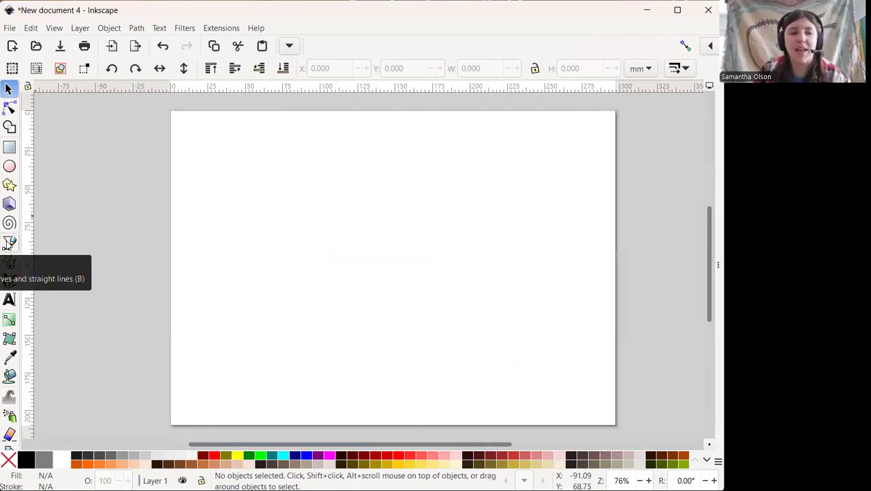
Draw a closed martini glass outline with the Pen tool, using straight angle-snapped segments for a rim about 121 mm wide, a stem and a flared base.
click(8, 244)
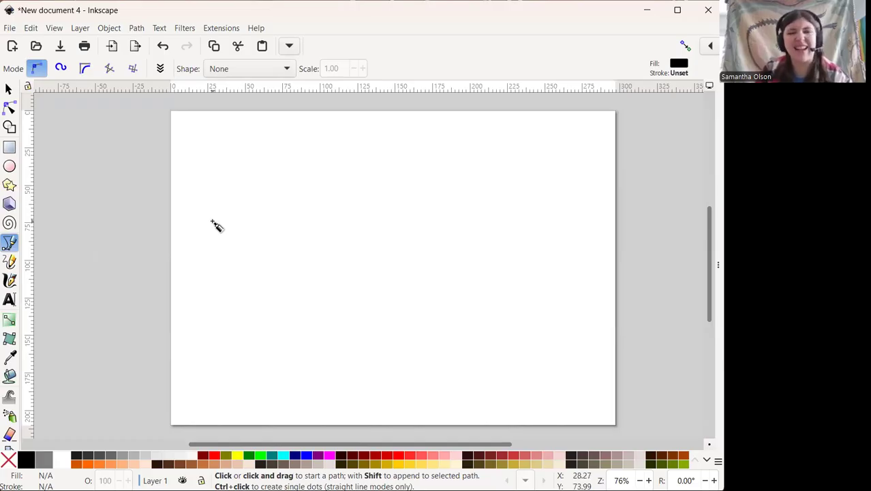
scroll(284, 207, up, 1)
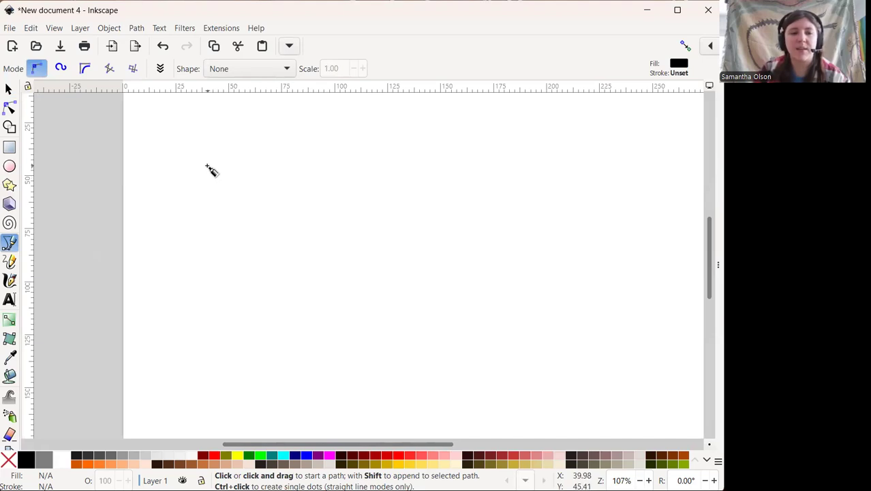
click(207, 165)
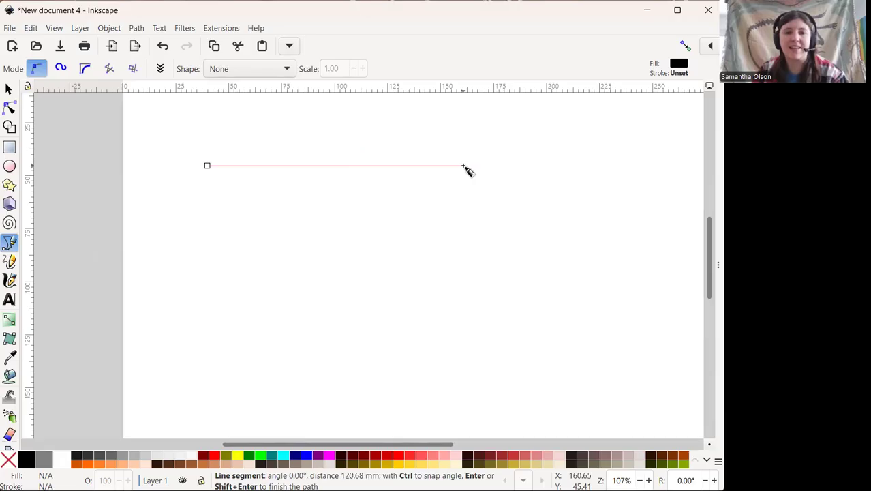
click(463, 166)
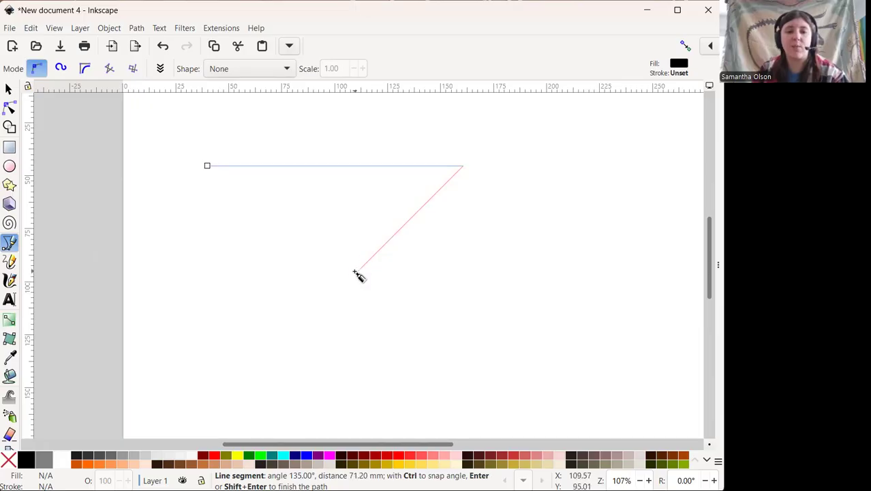
click(356, 274)
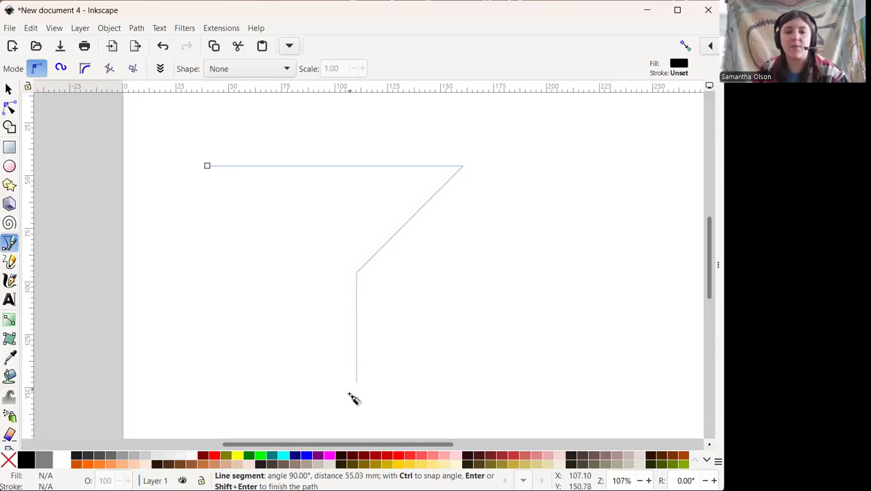
click(356, 404)
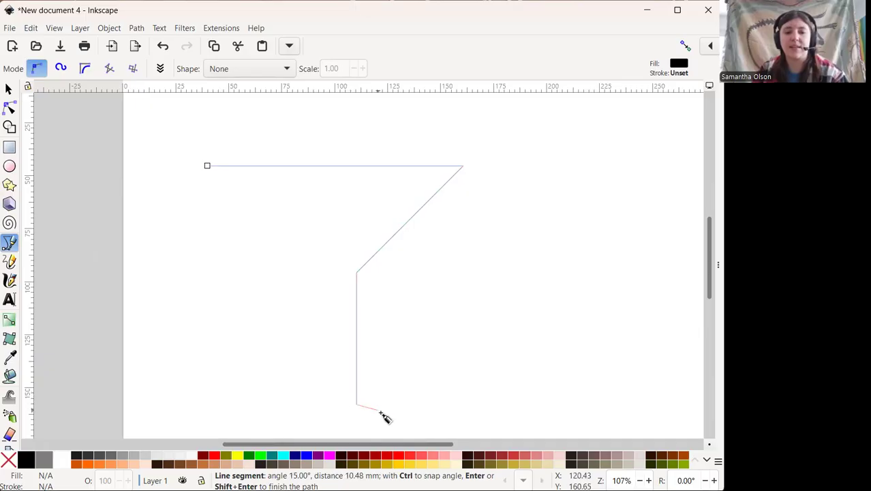
click(423, 422)
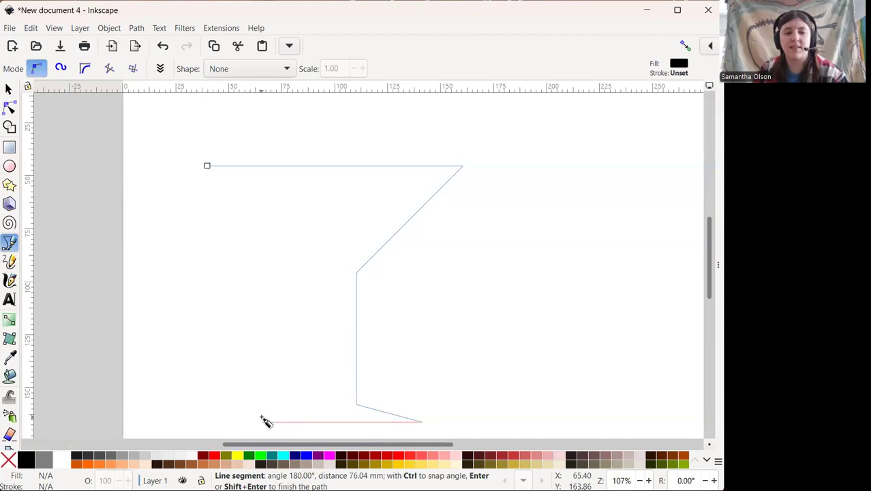
click(263, 420)
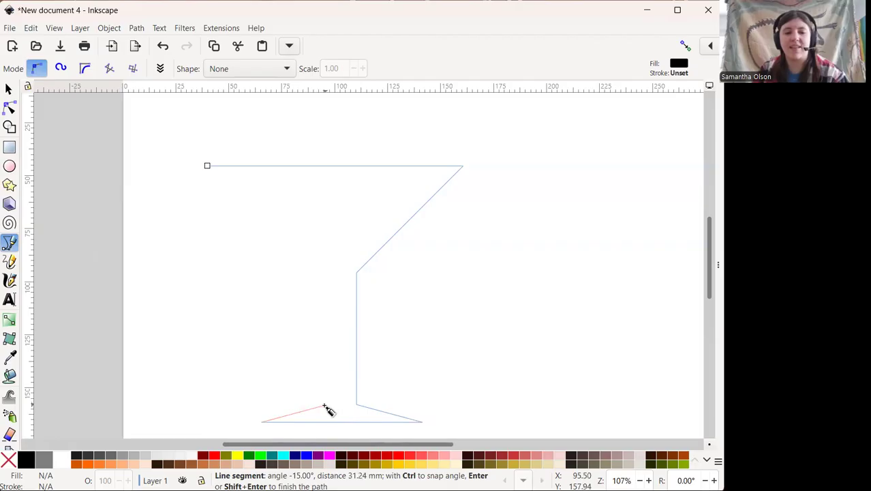
click(324, 406)
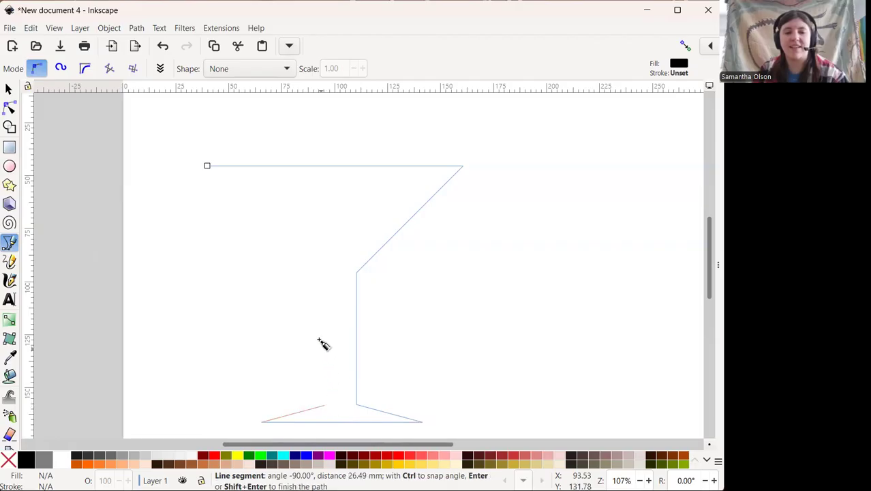
click(329, 273)
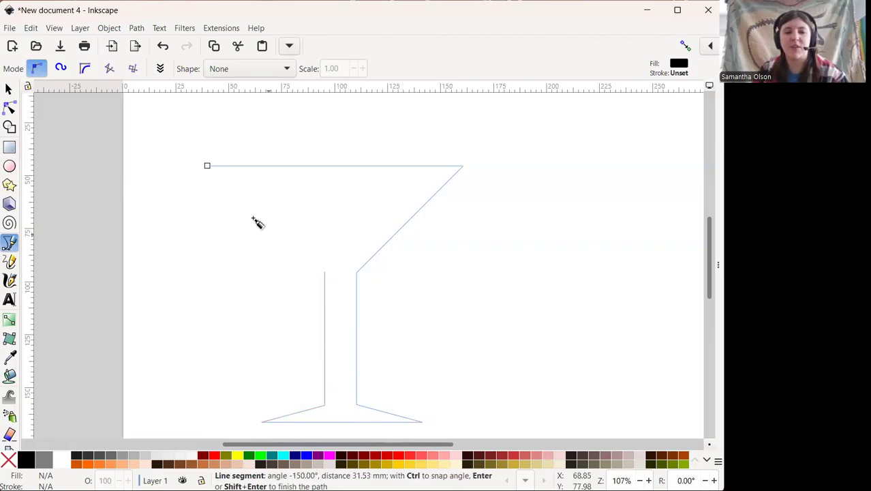
click(208, 167)
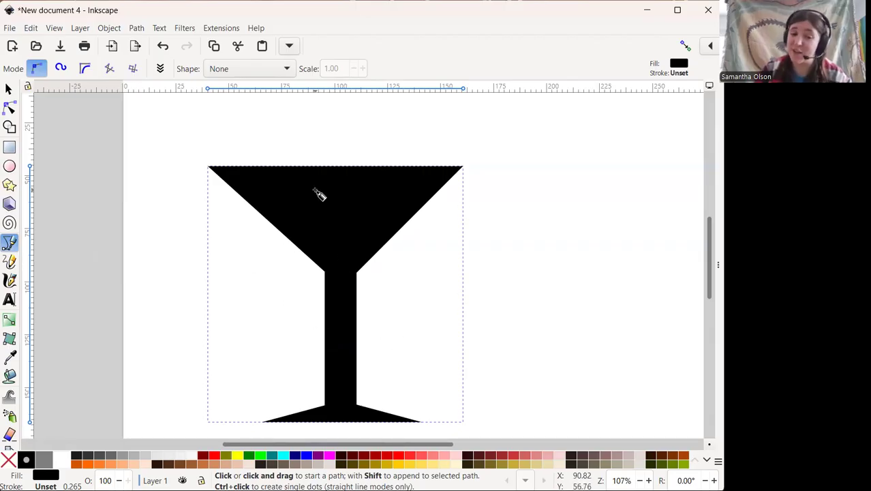
Remove the glass shape's fill and give it a flat black stroke.
click(110, 29)
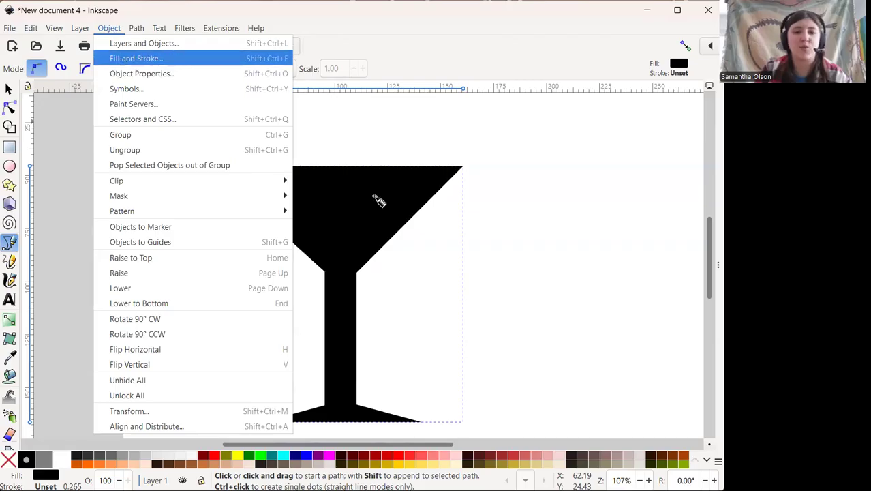
click(135, 59)
click(562, 125)
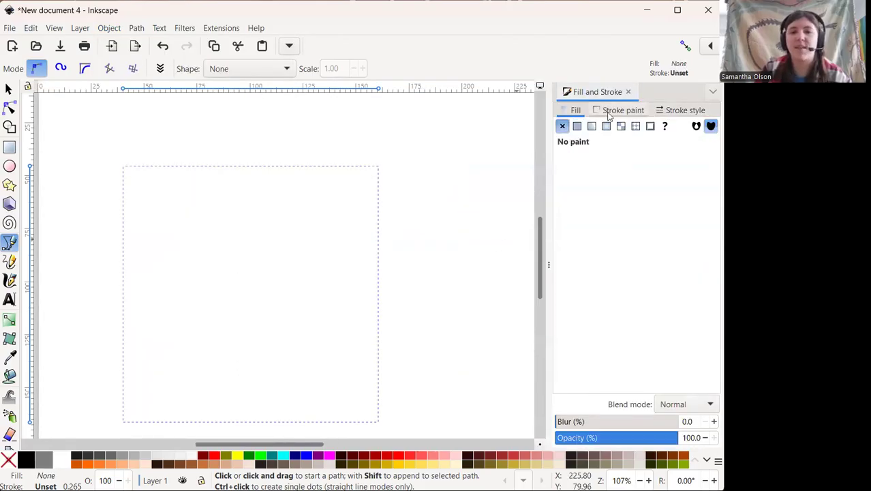
click(619, 111)
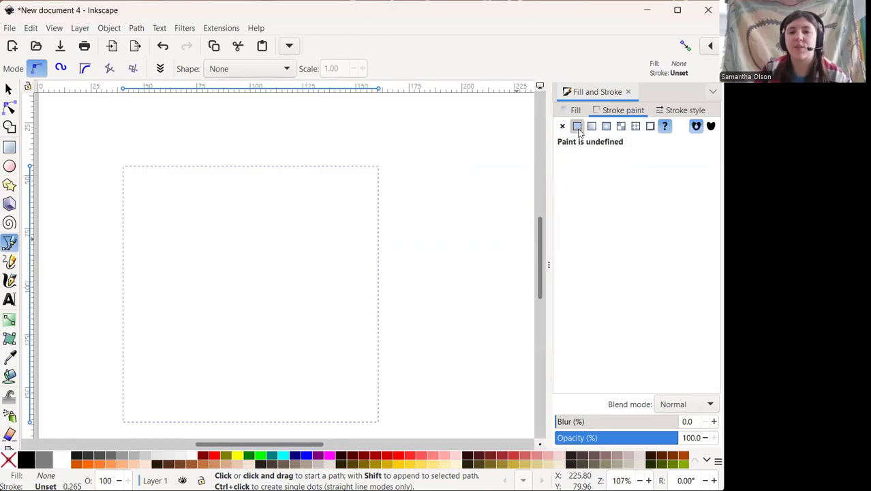
click(578, 127)
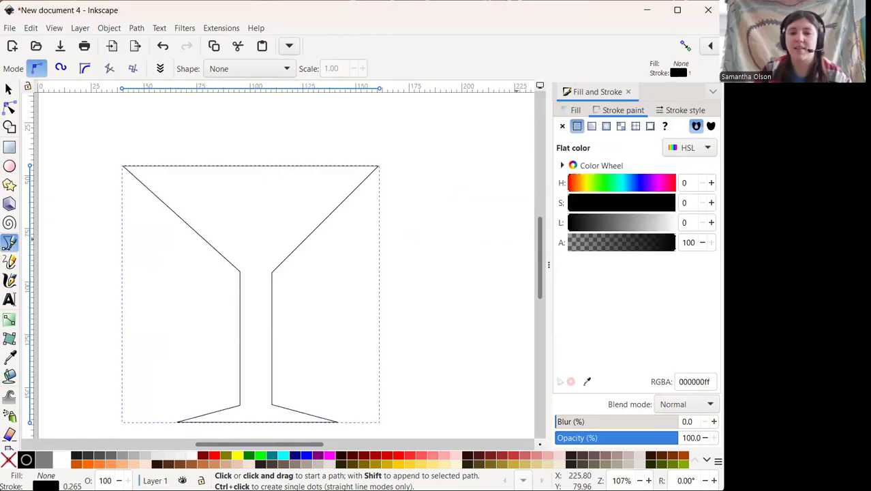
drag(550, 266, 716, 266)
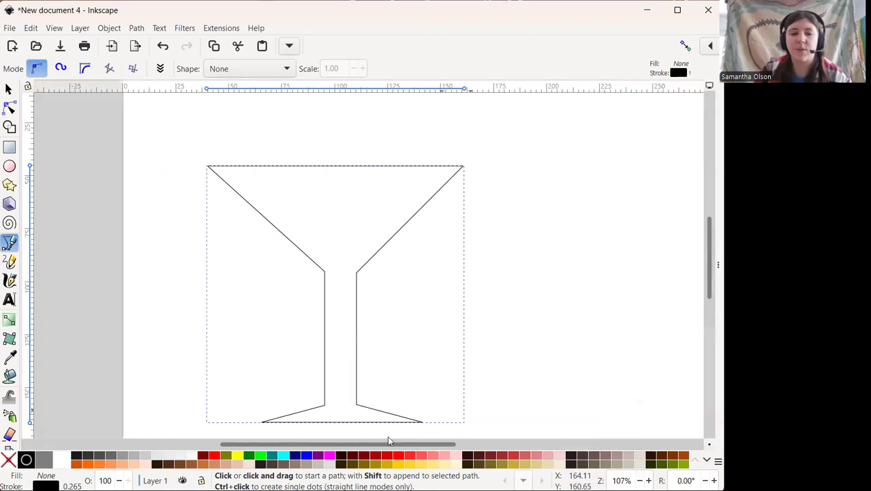
drag(372, 446, 366, 446)
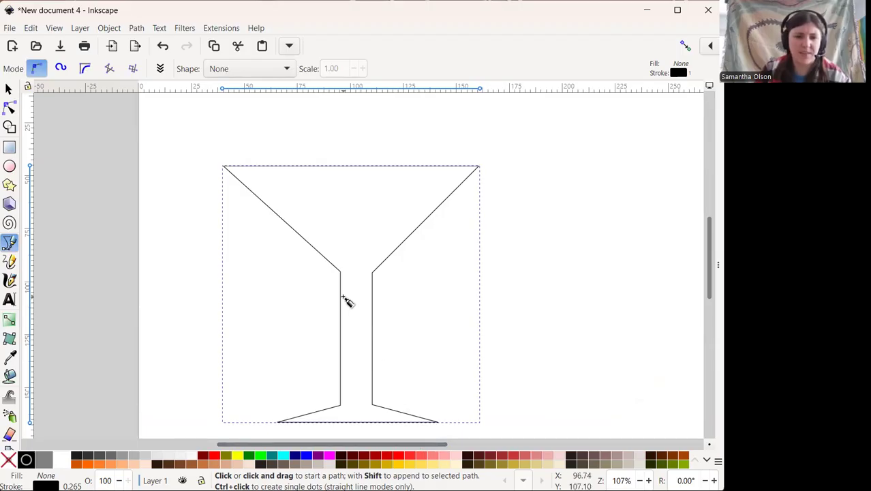
Nudge the left node where the glass bowl meets the stem down about 1 mm, to Y 96.316 mm.
click(8, 109)
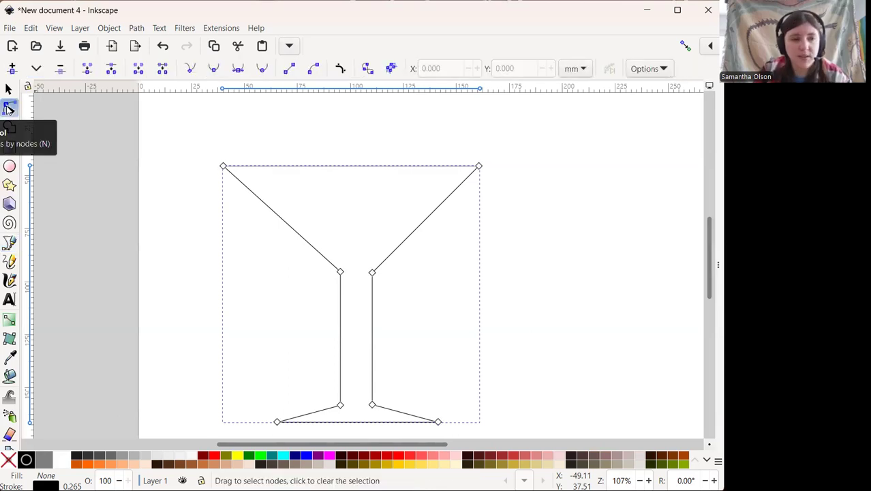
click(340, 272)
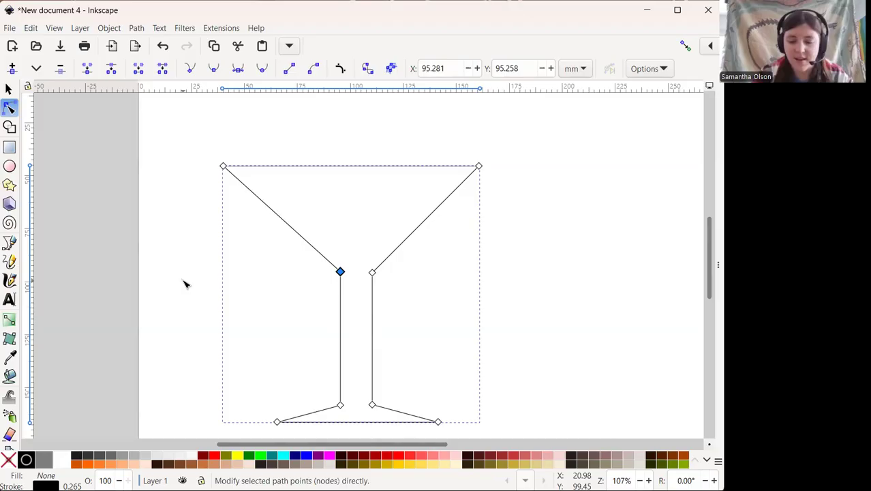
key(Down)
key(Down)
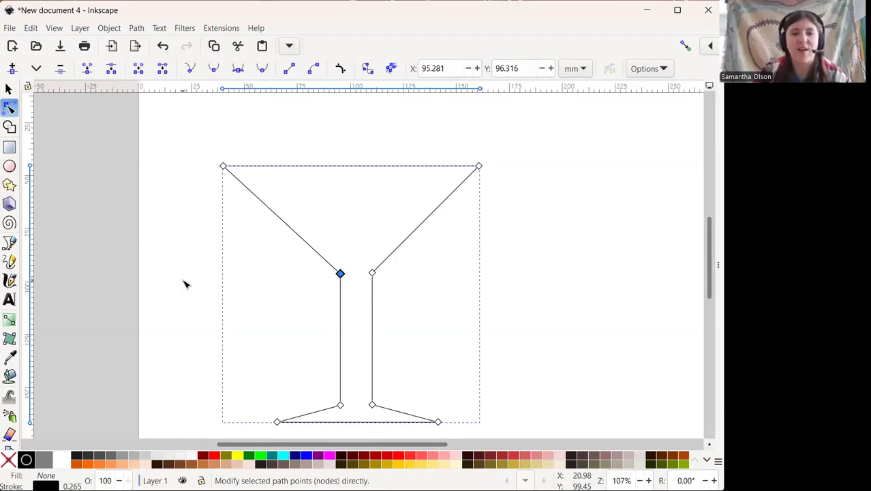
click(187, 283)
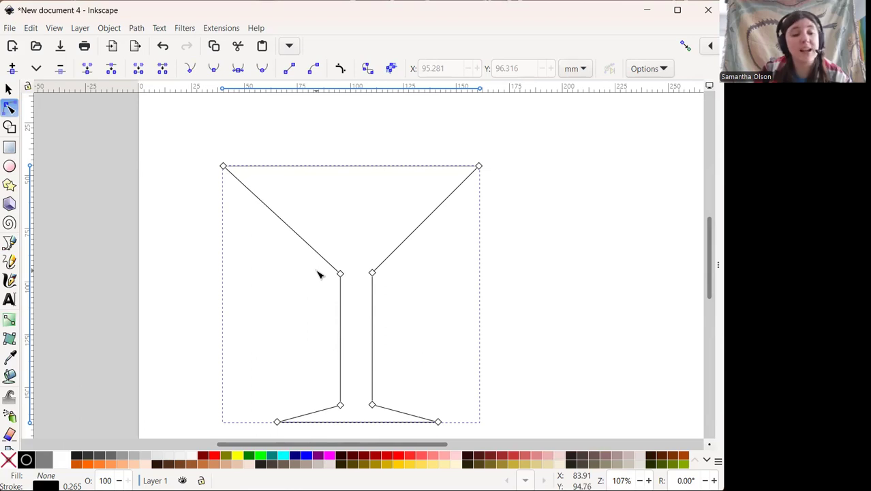
Shift the six stem and base nodes of the glass left together by about 3.7 mm, to X 99.713 mm.
drag(493, 246, 250, 439)
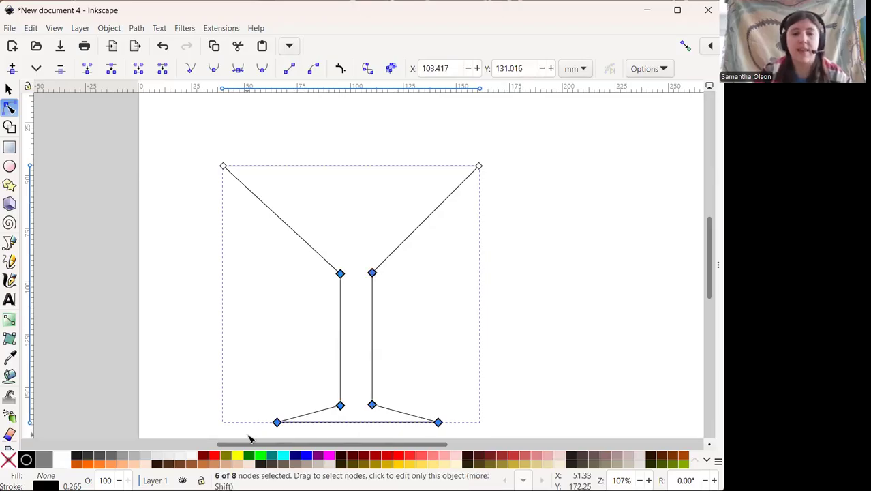
key(Left)
key(Left)
key(Left)
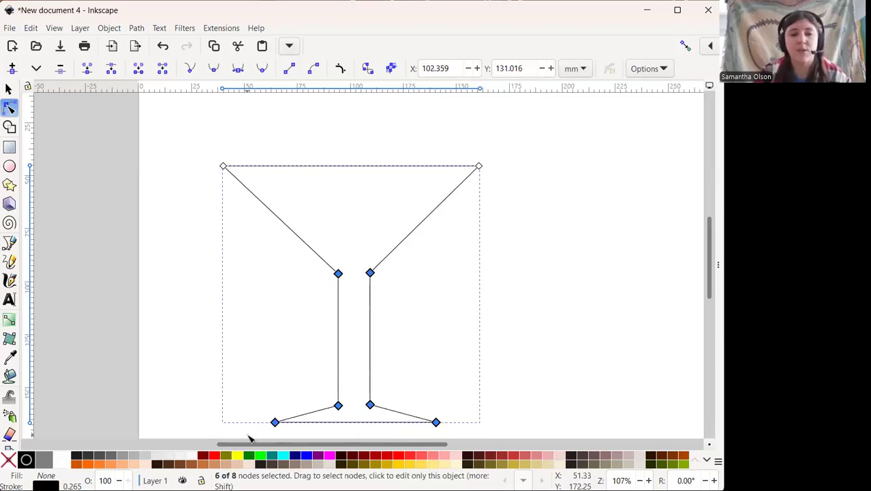
key(Left)
key(Left)
key(Left)
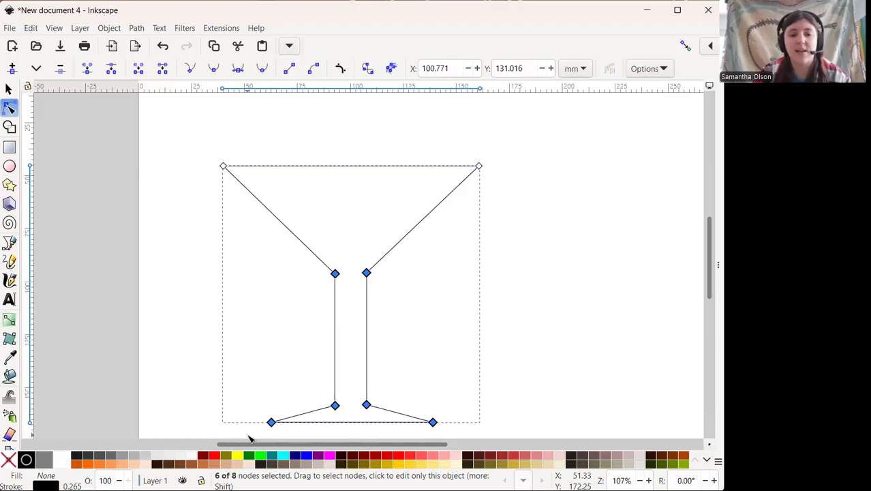
key(Left)
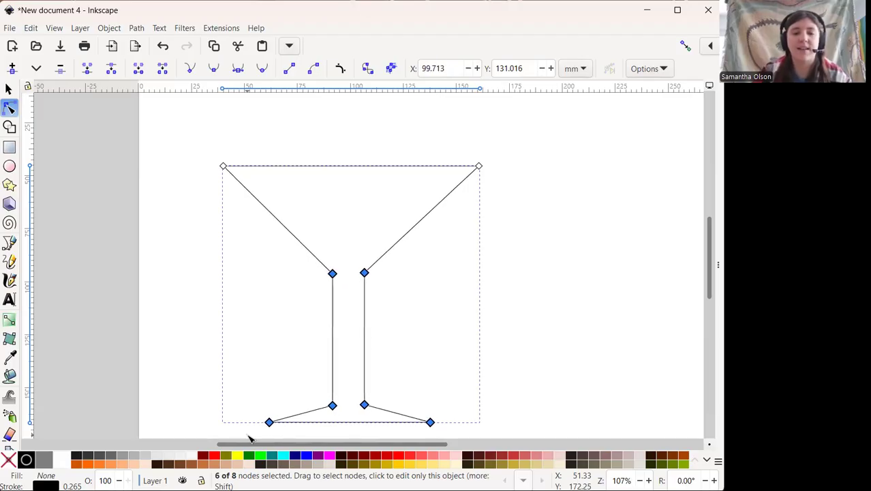
click(515, 255)
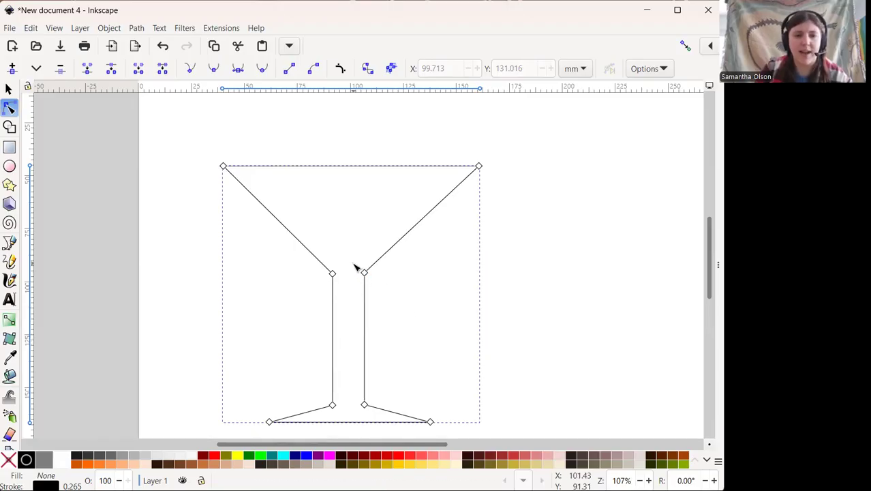
Move the two nodes on the stem's right side left about 2.6 mm, to X 103.961 mm.
mouse_move(351, 255)
mouse_down()
mouse_move(379, 358)
mouse_move(382, 413)
mouse_up()
scroll(382, 415, down, 2)
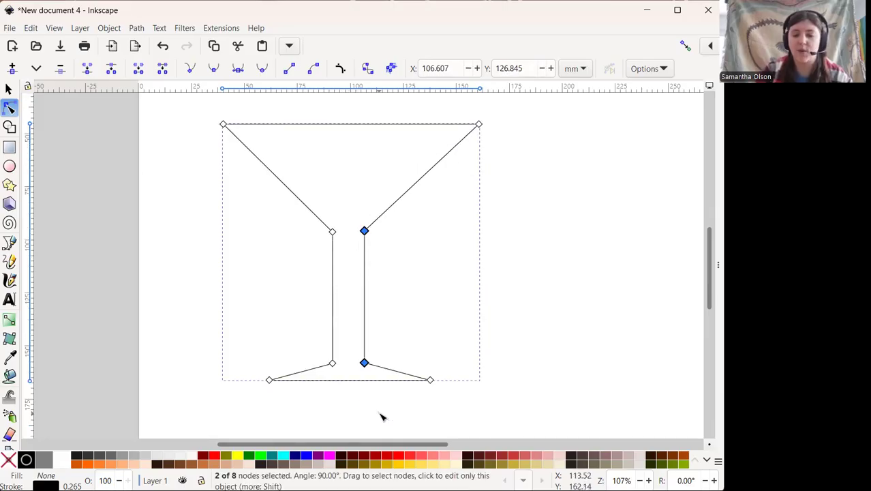
key(Left)
key(Left)
key(Left)
key(Left)
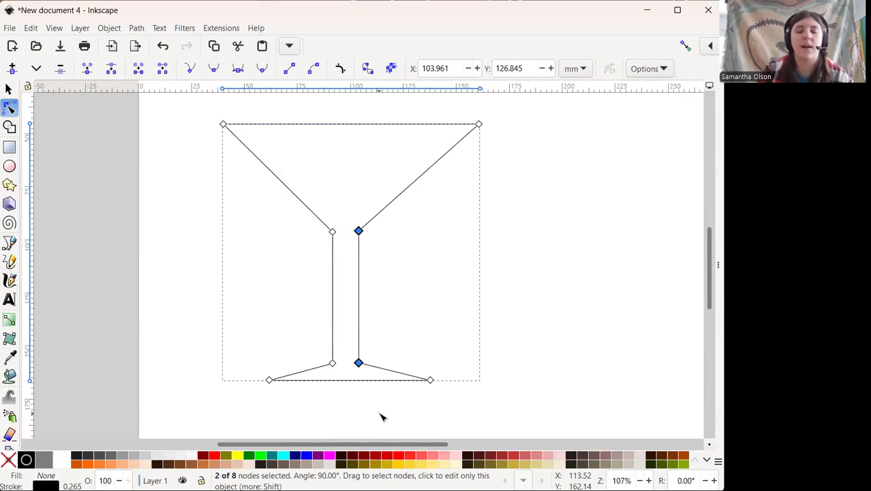
Move the two nodes on the stem's left side right about 2.1 mm, to X 93.693 mm.
drag(304, 221, 345, 380)
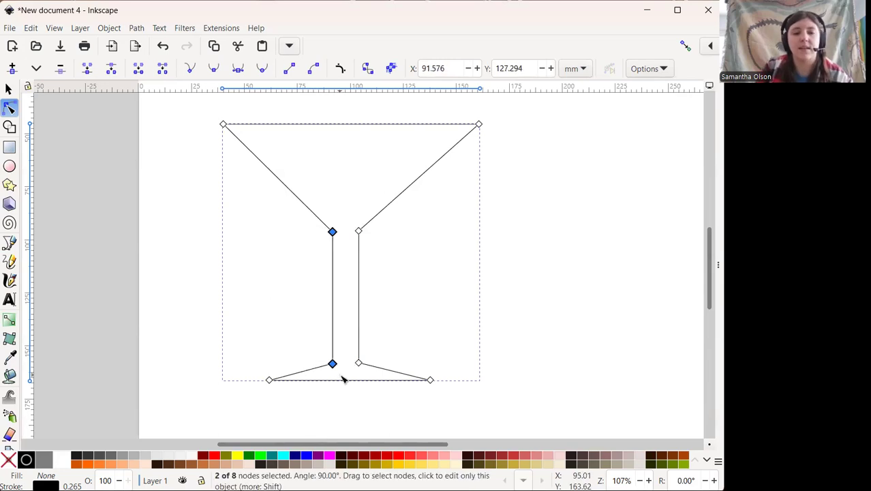
key(Right)
key(Right)
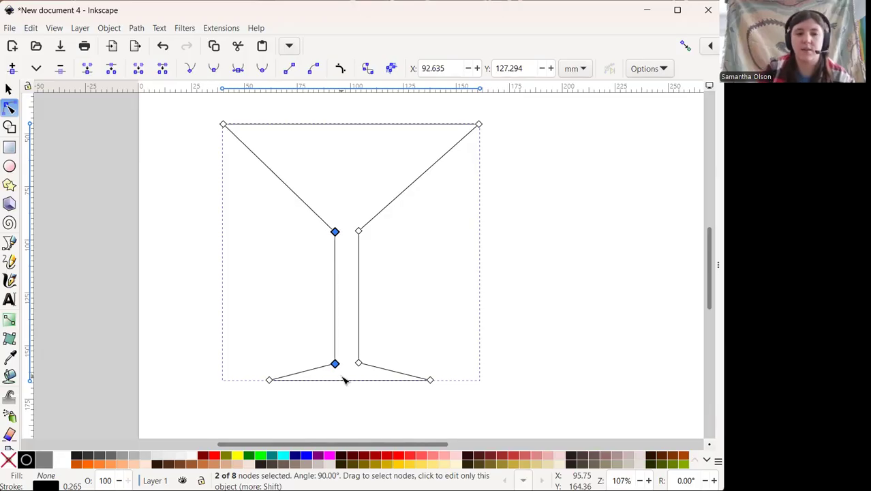
key(Right)
key(Right)
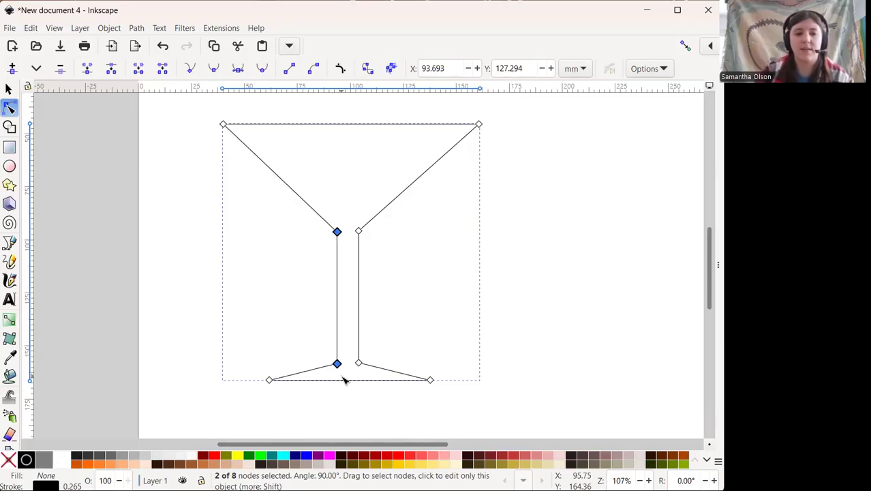
click(563, 304)
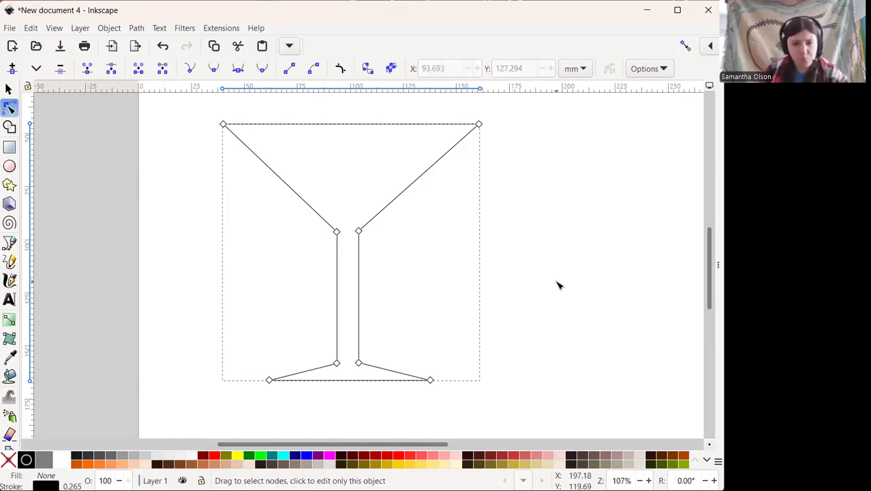
Nudge the left node where the bowl meets the stem up to Y 95.787 mm and deselect the glass.
click(337, 232)
key(Up)
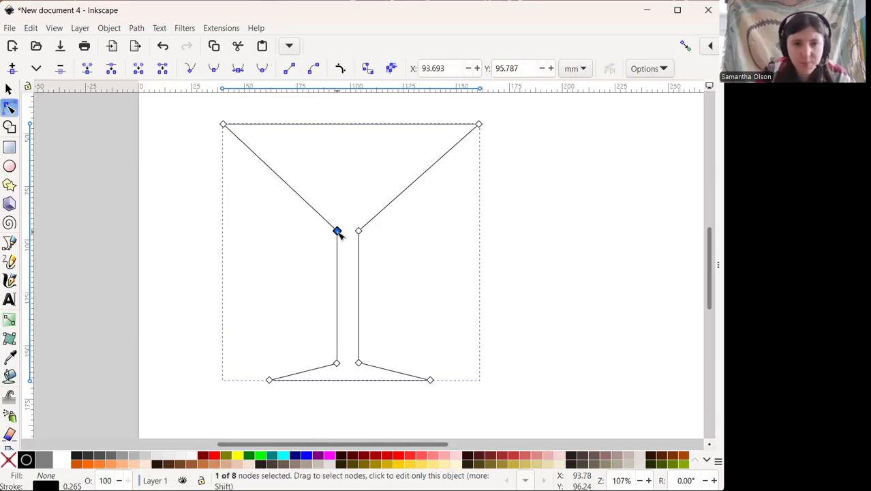
click(566, 215)
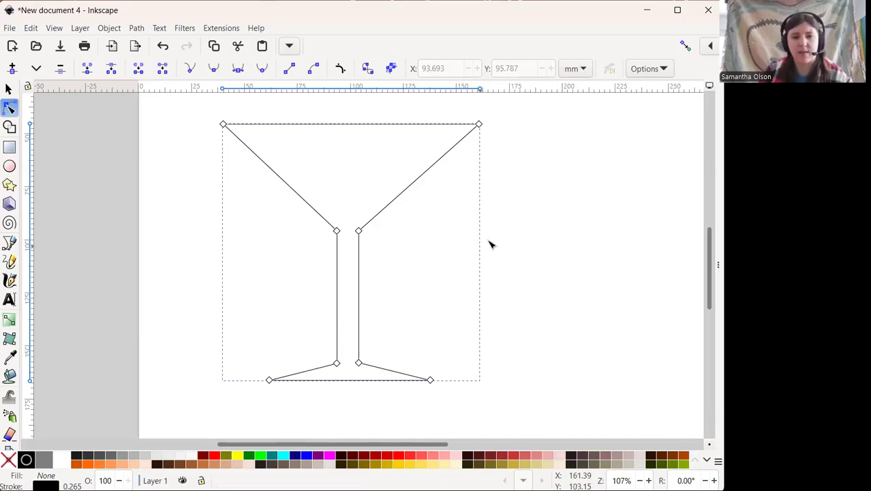
click(516, 229)
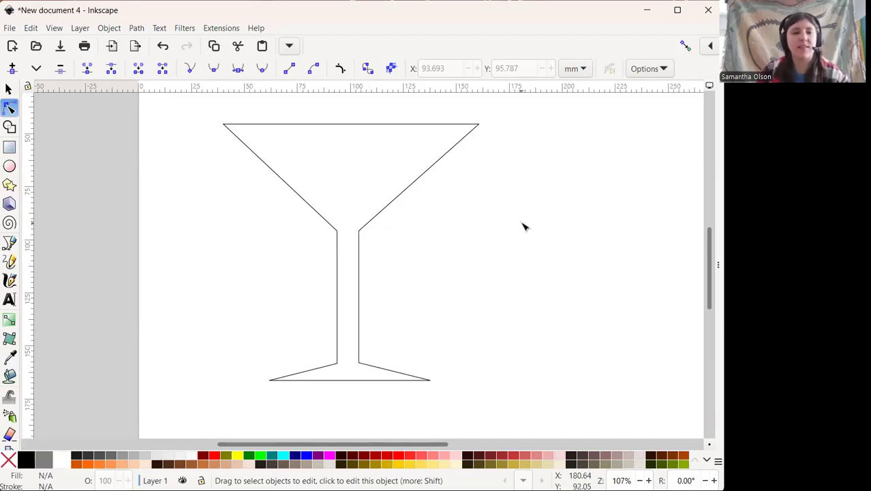
Save the drawing as still1.svg in the 2 - Lines folder.
drag(395, 444, 435, 440)
scroll(496, 296, down, 2)
scroll(494, 296, down, 2)
scroll(493, 296, up, 2)
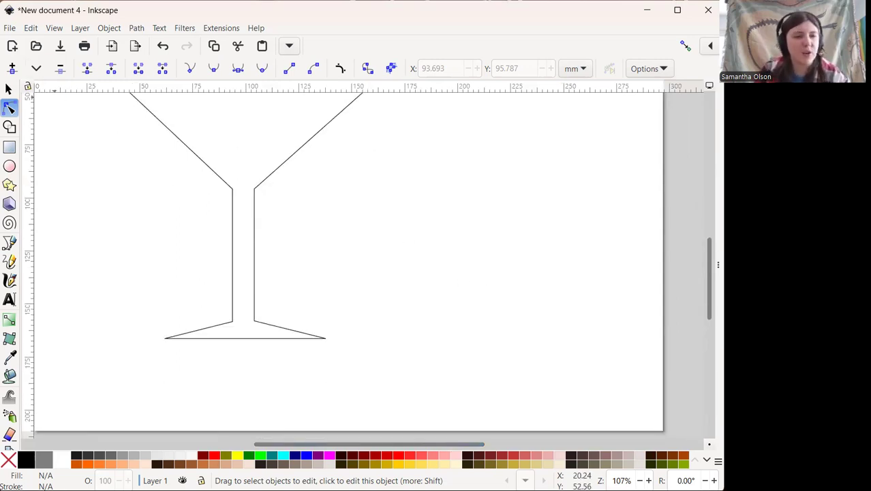
click(8, 30)
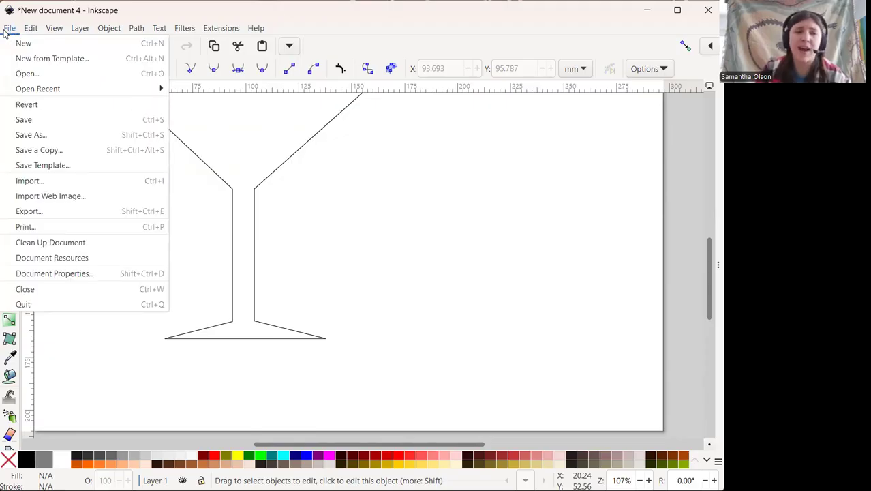
click(30, 136)
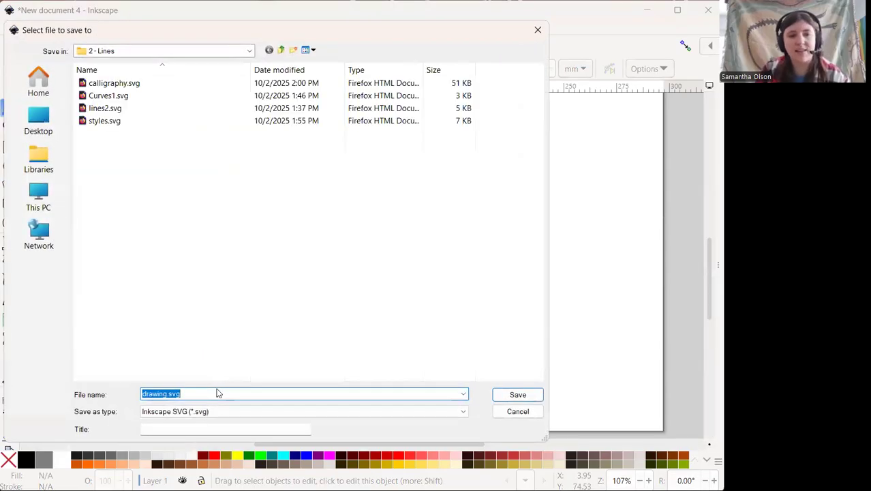
text(still)
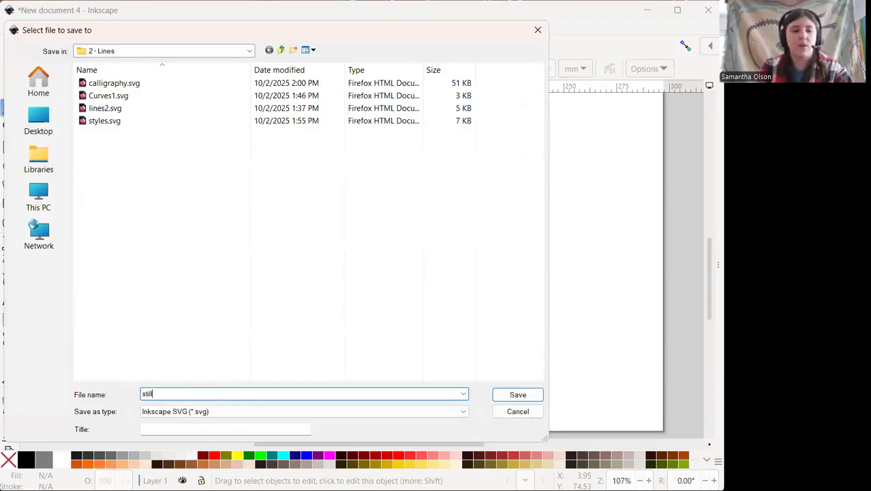
text(1.svg)
key(Return)
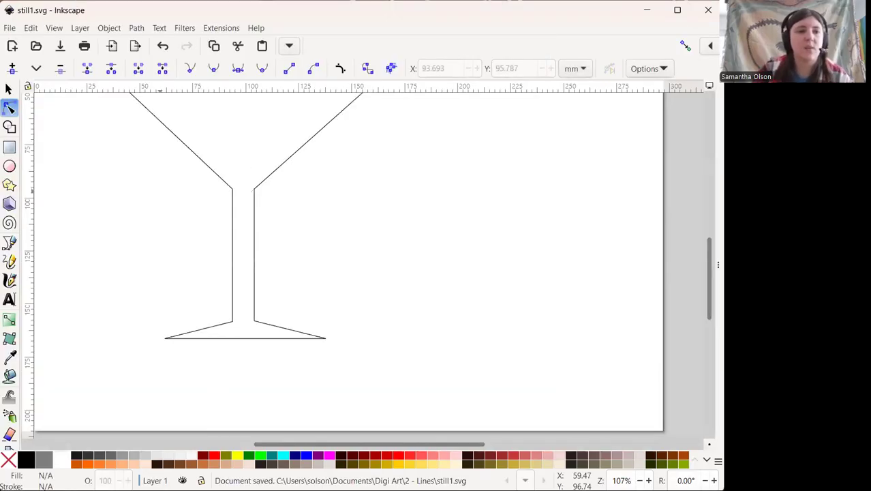
Draw a closed vase outline about 81 mm wide right of the glass with the Pen tool, using a straight slanted mouth and curved sides and base.
scroll(282, 155, up, 2)
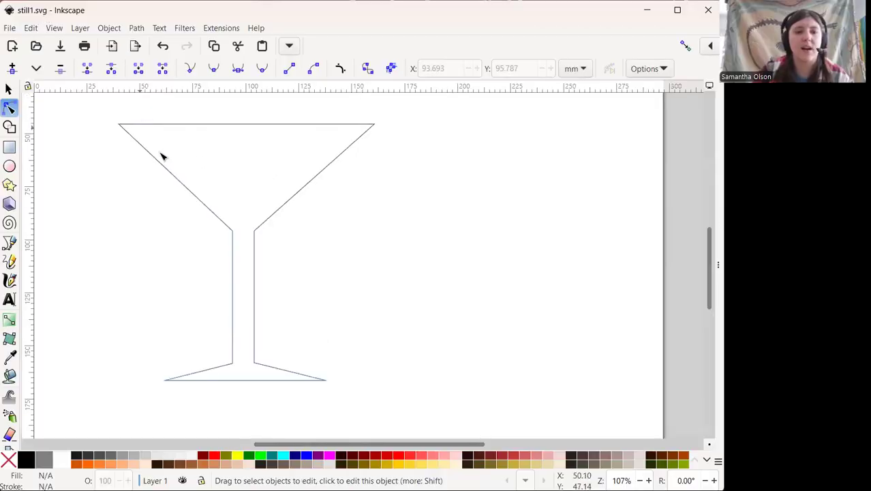
scroll(411, 201, down, 2)
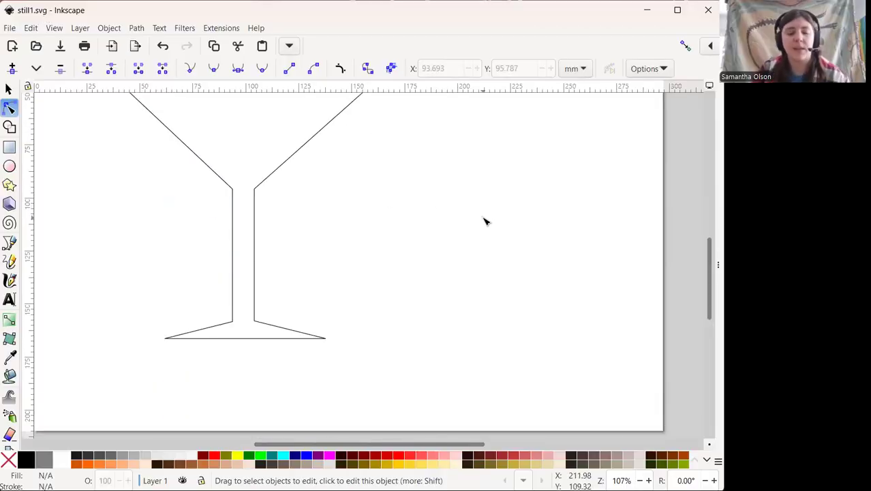
scroll(562, 274, up, 1)
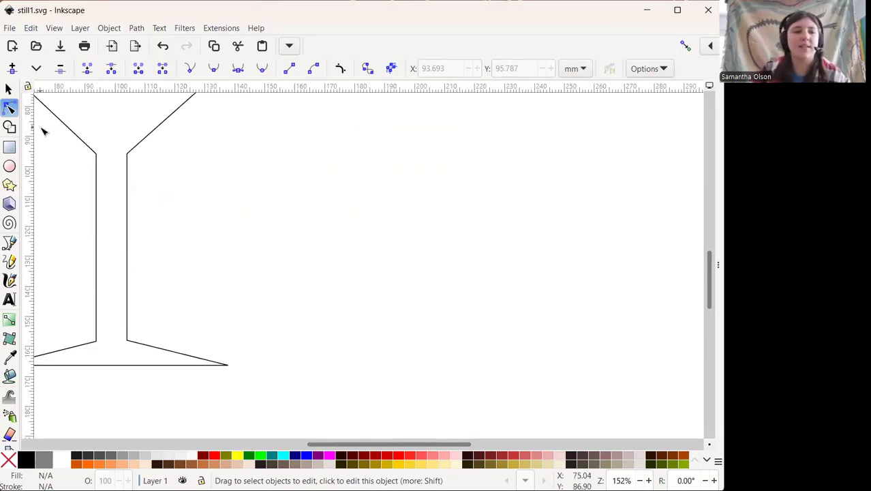
click(10, 242)
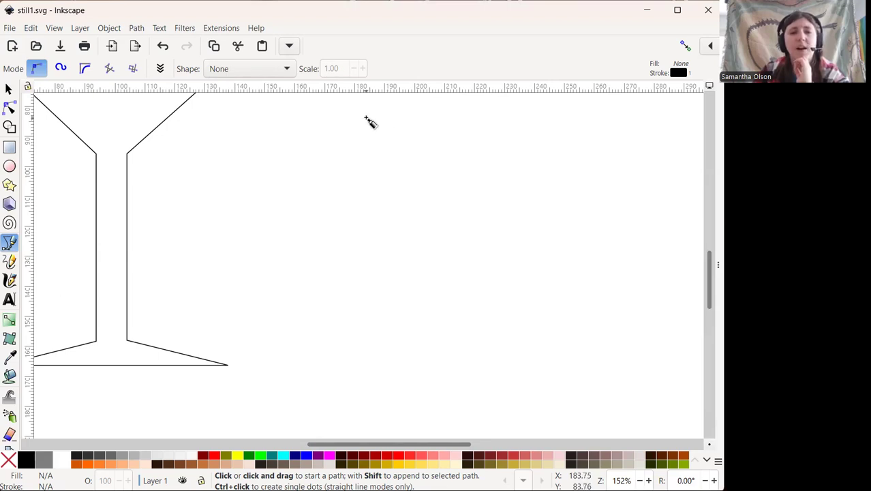
click(363, 113)
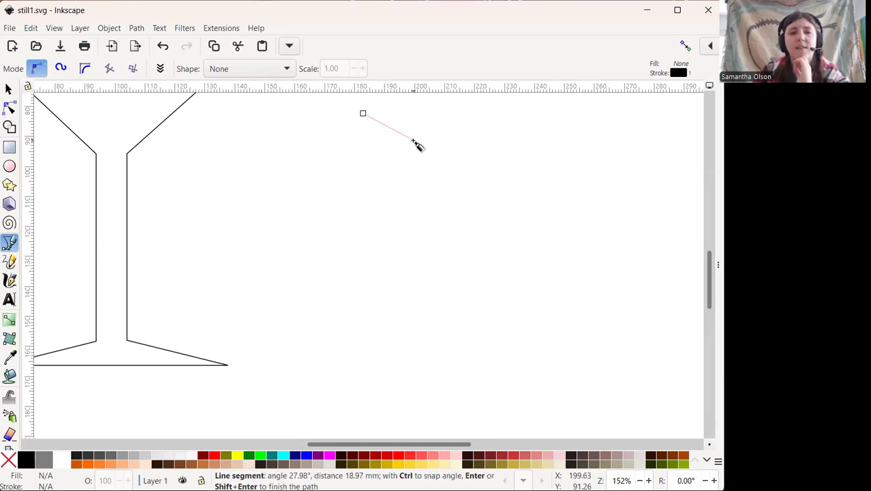
click(413, 140)
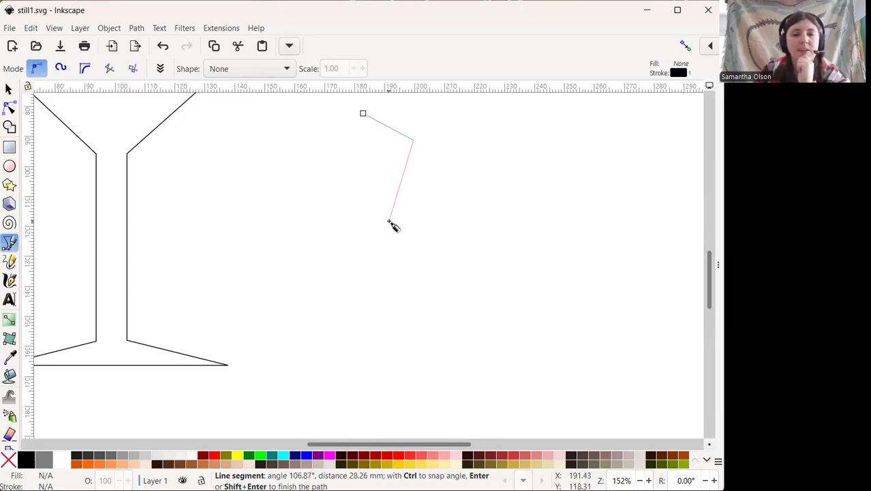
drag(392, 219, 400, 256)
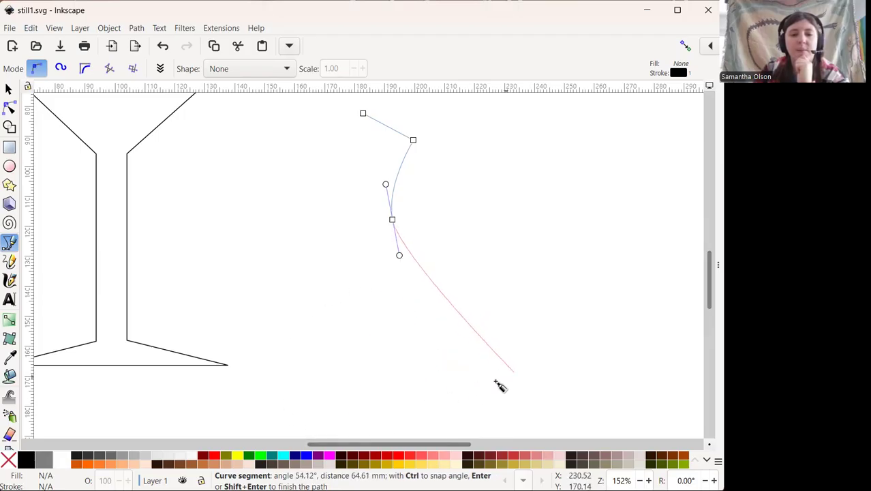
drag(468, 401, 386, 432)
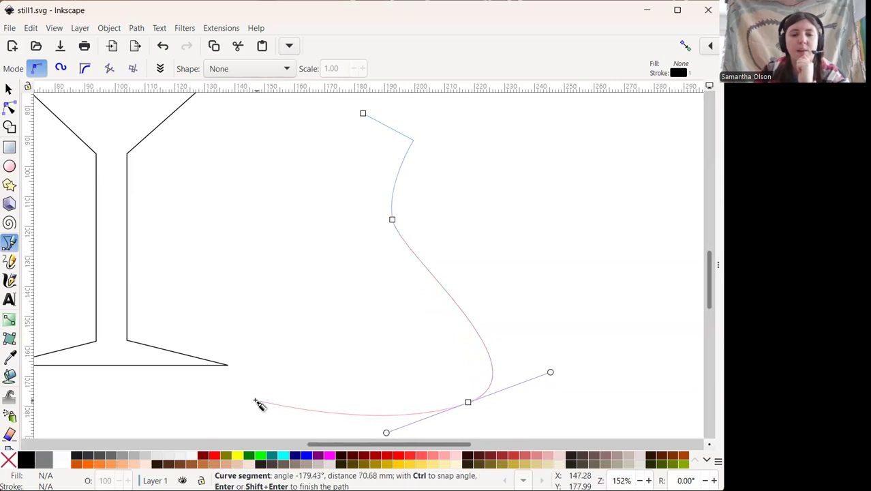
drag(253, 407, 236, 395)
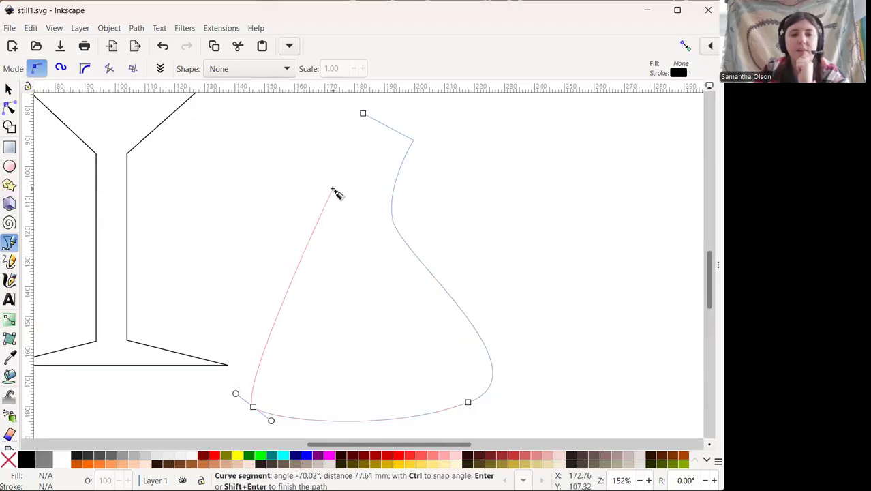
drag(336, 195, 367, 159)
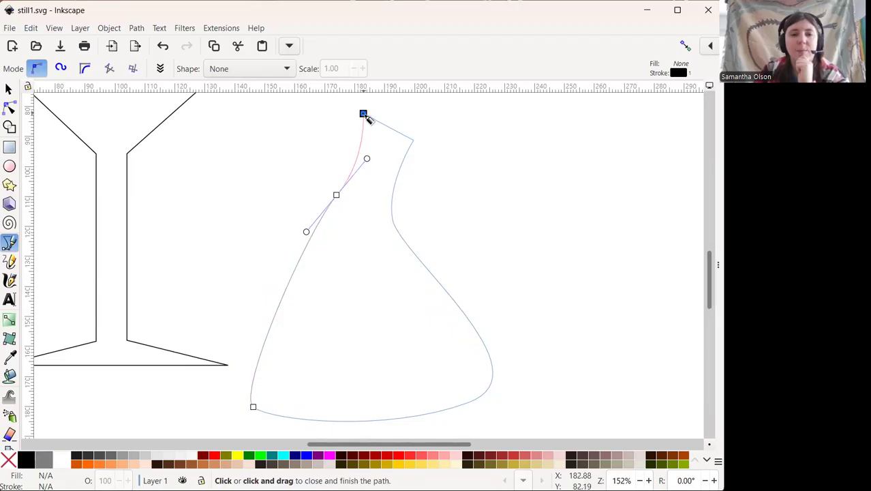
click(363, 114)
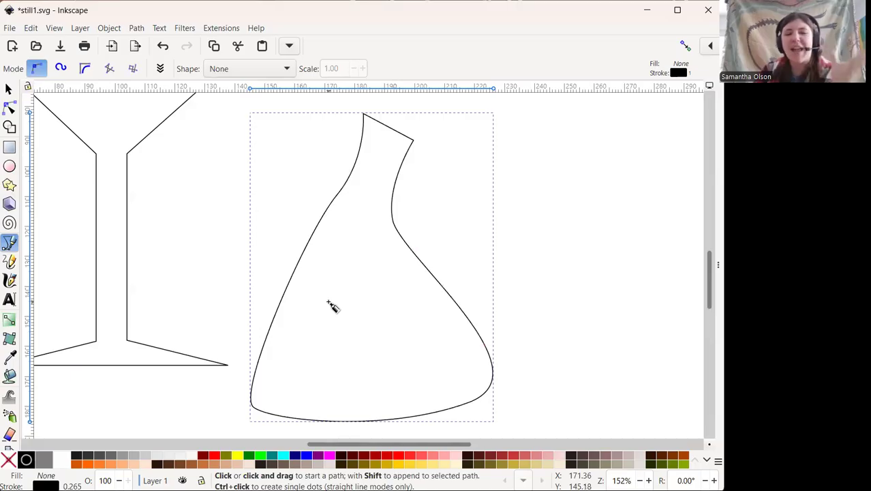
Move the vase's lower-left smooth node to X 147.976, Y 177.118 mm and lengthen its handles to round that corner.
click(10, 109)
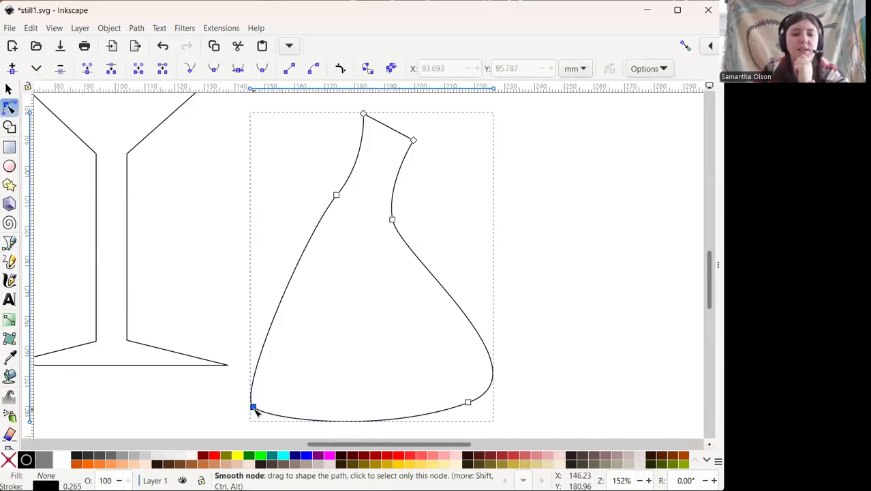
click(254, 407)
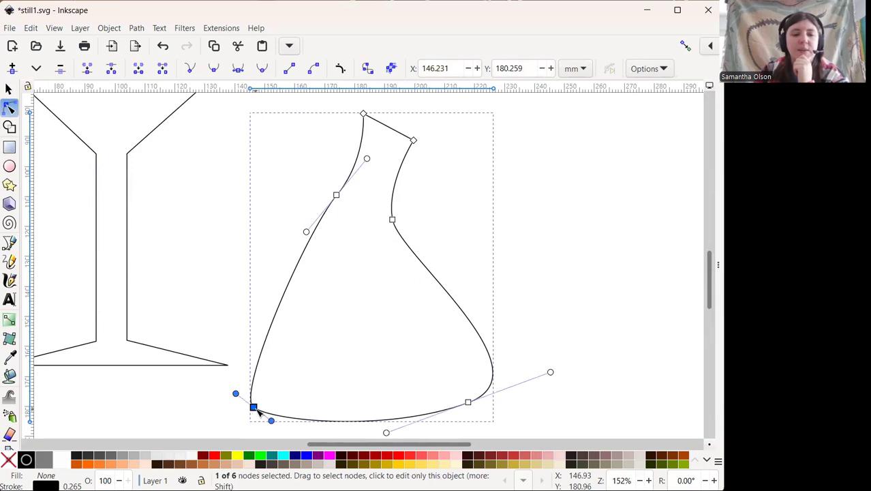
drag(257, 412, 219, 356)
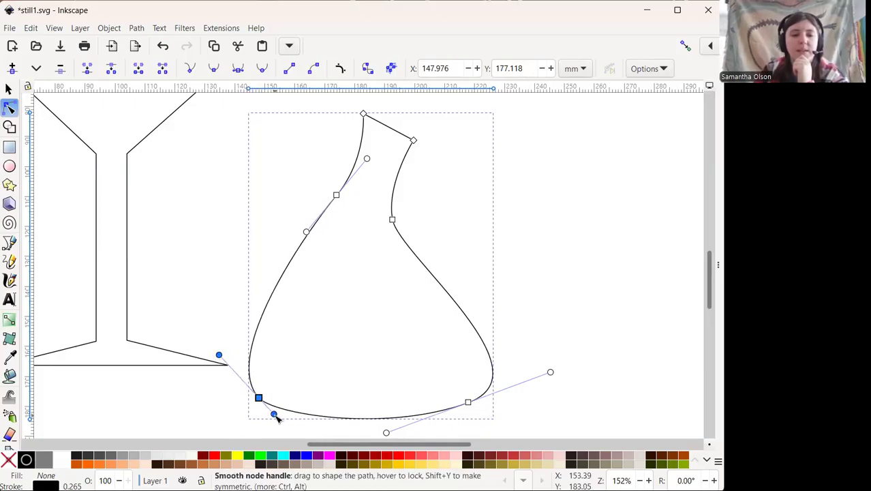
drag(275, 417, 294, 427)
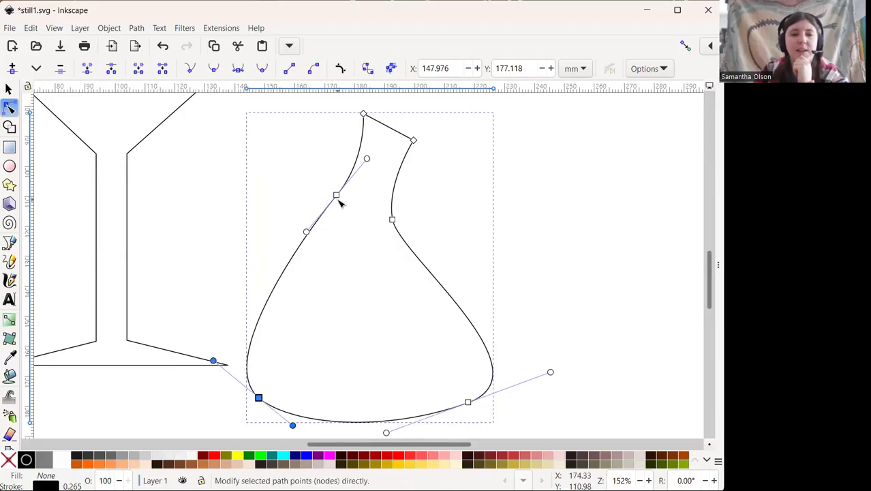
Move the smooth node on the vase's left side down to X 165.776, Y 134.191 mm and adjust its upper handle to smooth the neck.
drag(338, 197, 313, 268)
drag(342, 232, 357, 211)
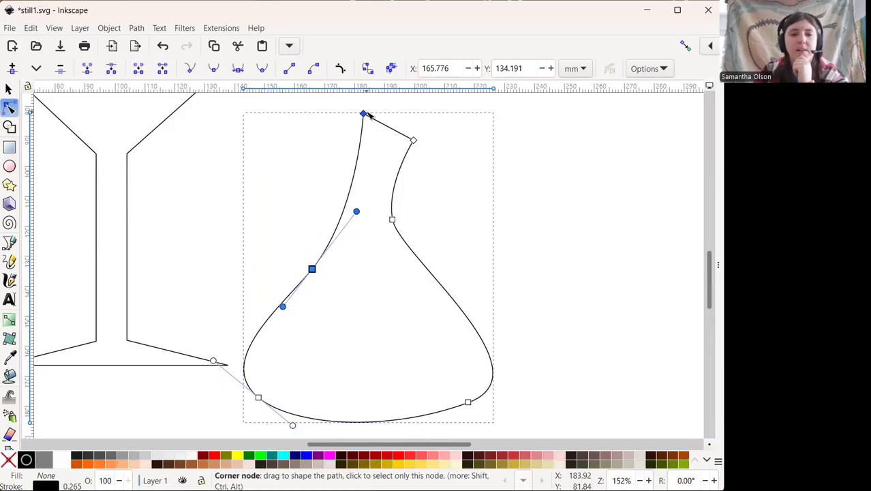
Move the vase's top-left corner node to X 178.689, Y 81.666 mm, its right neck node to X 193.172, Y 114.996 mm, and its lower-right node inward.
drag(364, 116, 352, 113)
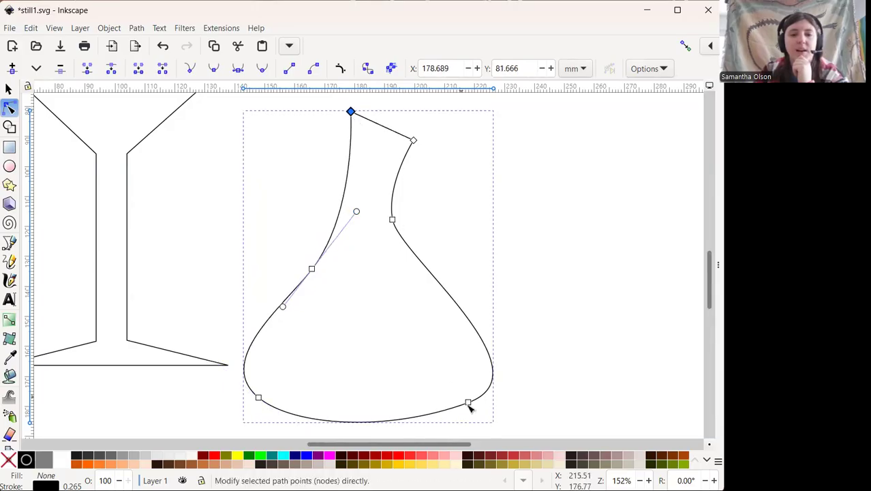
drag(468, 404, 455, 406)
drag(392, 220, 394, 212)
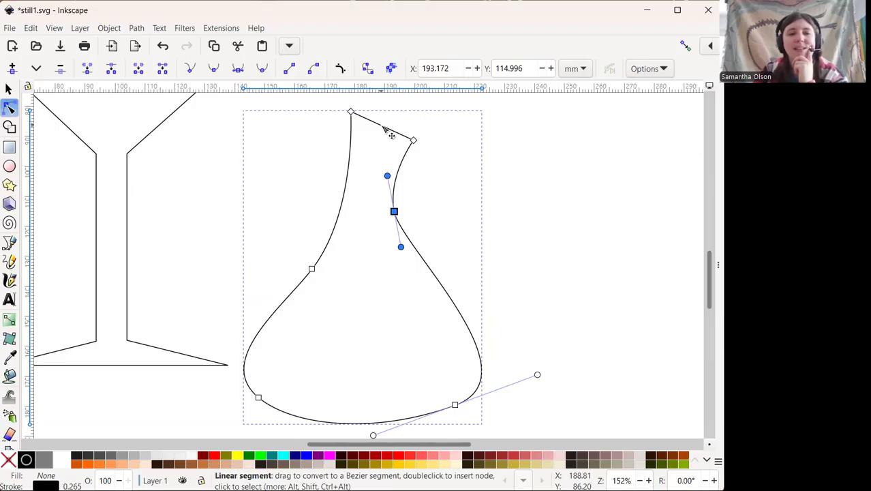
Bend the vase's straight mouth upward, and move its left-side nodes to X 167.172, Y 128.956 mm and X 148.849, Y 175.722 mm.
drag(393, 132, 392, 119)
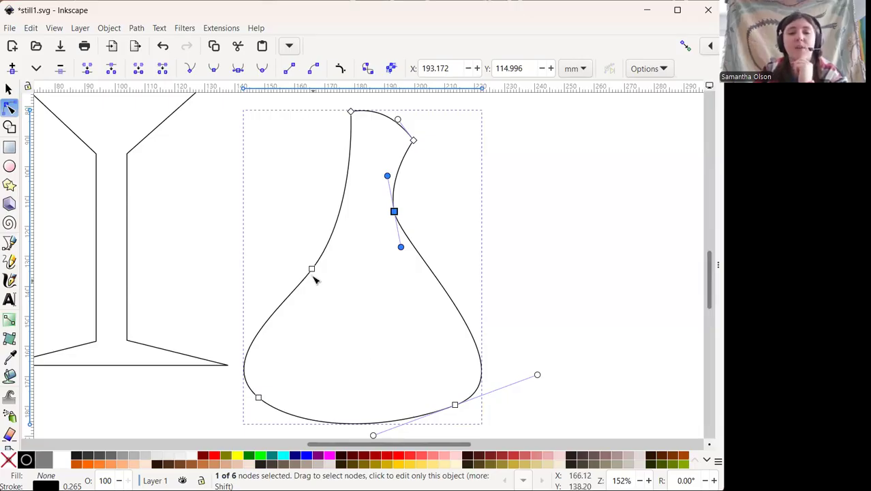
drag(313, 270, 315, 253)
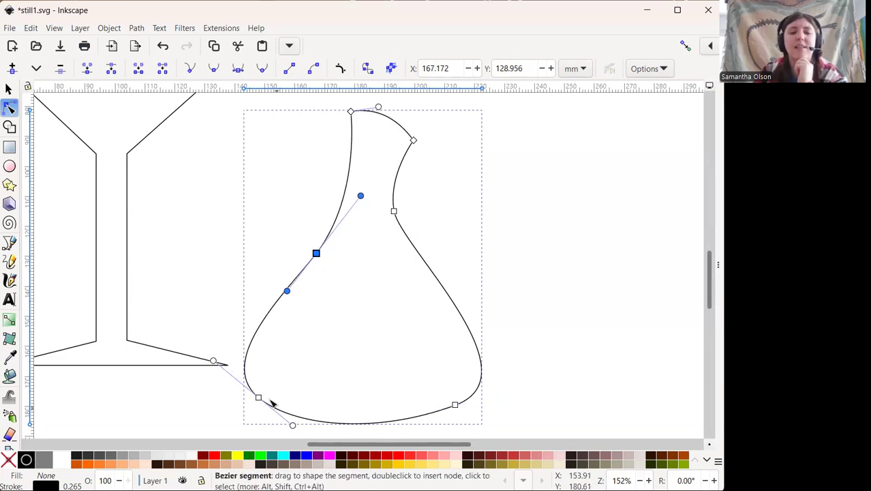
drag(259, 398, 263, 394)
key(Escape)
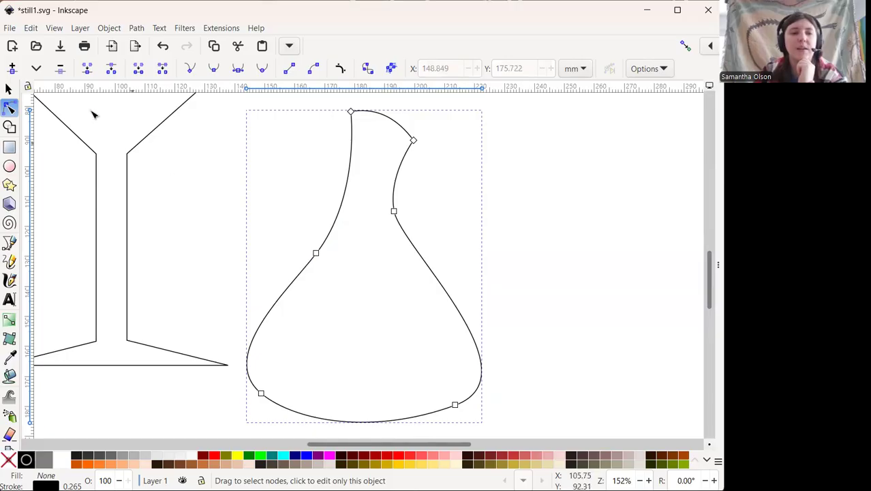
Scale the vase up proportionally from its top-right corner to about 121.6 mm wide and 161.1 mm high.
key(s)
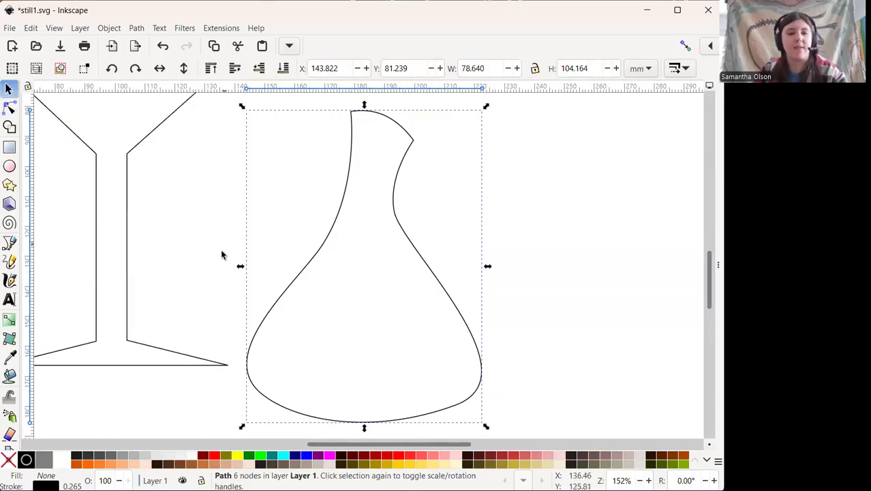
scroll(221, 254, down, 2)
drag(401, 444, 342, 441)
scroll(382, 377, up, 2)
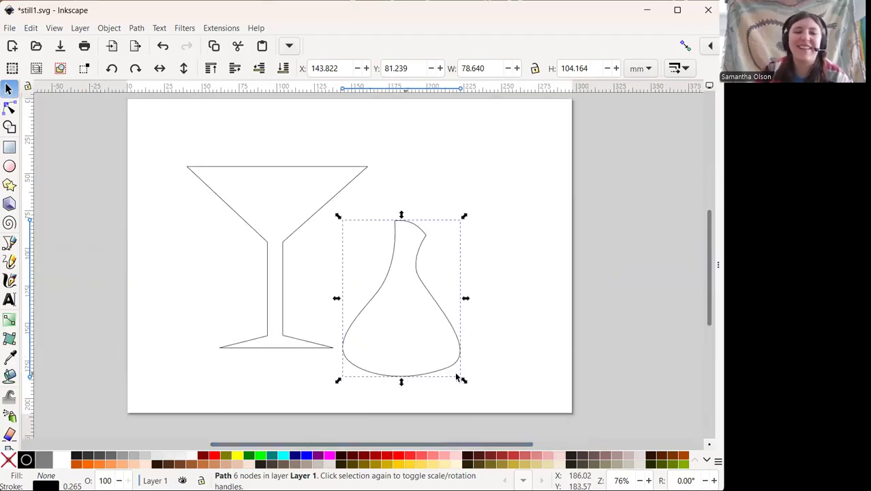
scroll(328, 229, up, 1)
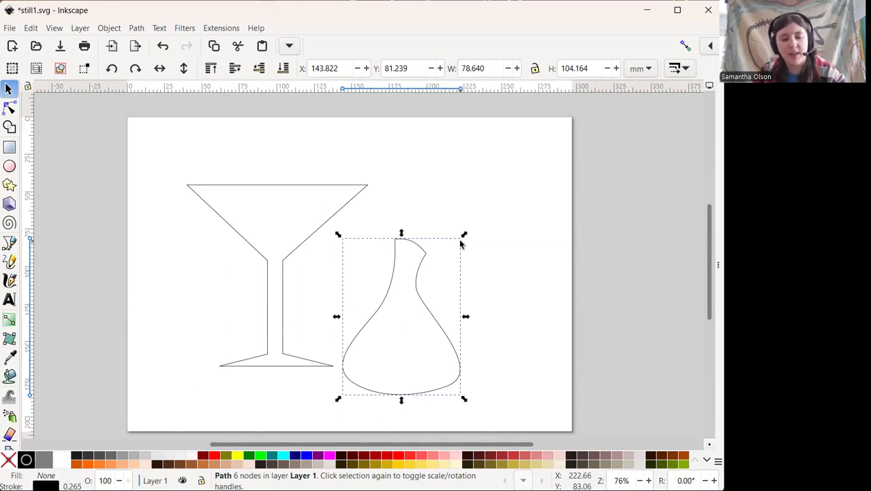
drag(464, 237, 563, 155)
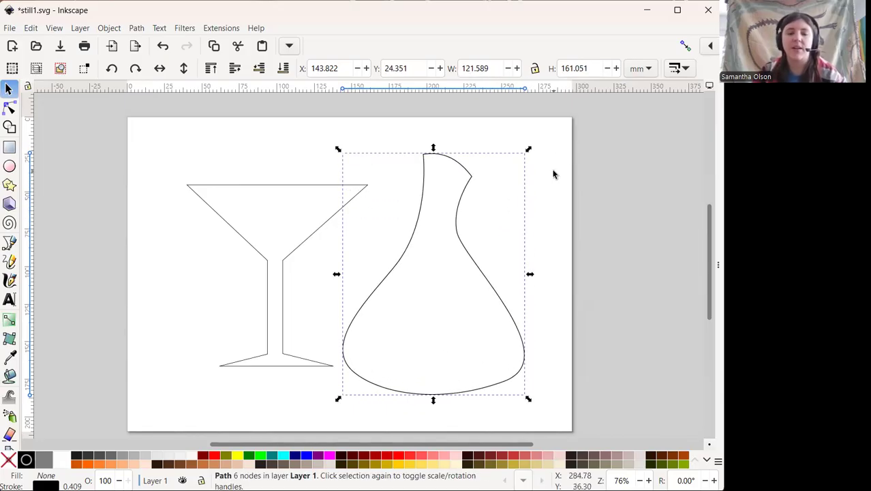
Scale the martini glass down to about 71.8 mm wide and 71.7 mm high, placing it at about X 74.5, Y 108.7 mm.
click(324, 185)
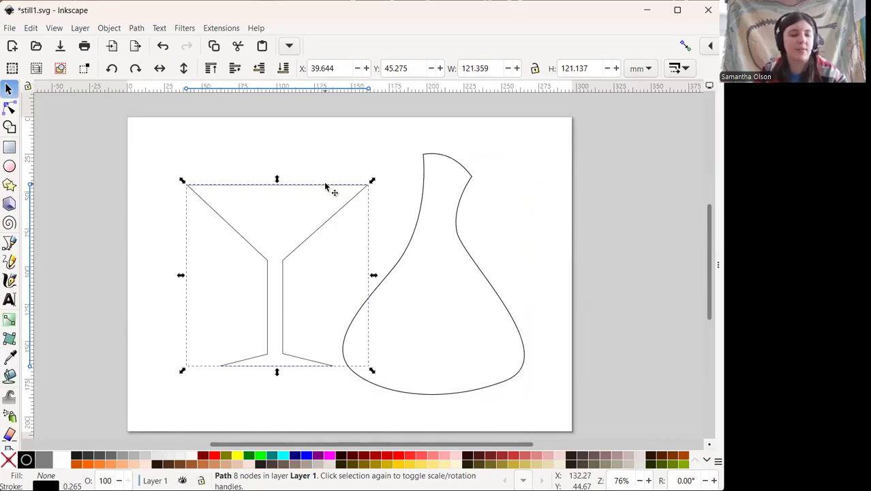
drag(372, 180, 311, 283)
click(498, 236)
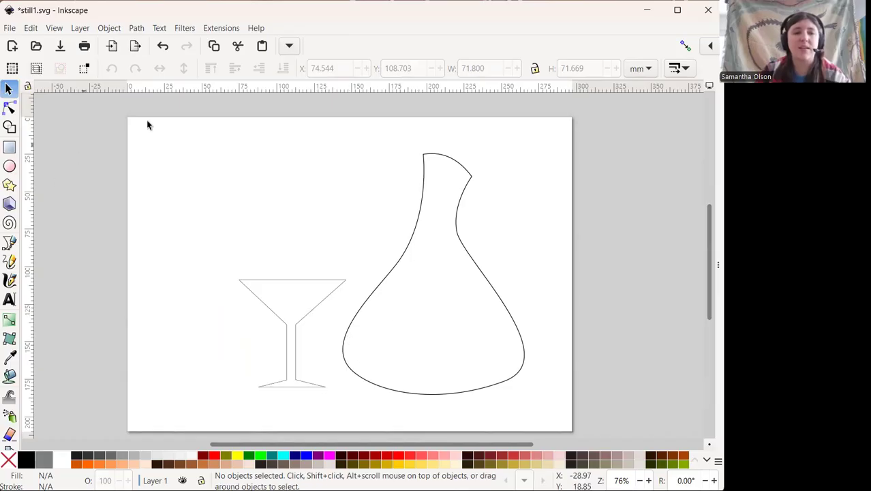
Set the stroke width of both the martini glass and the vase to 3 px.
drag(172, 127, 569, 416)
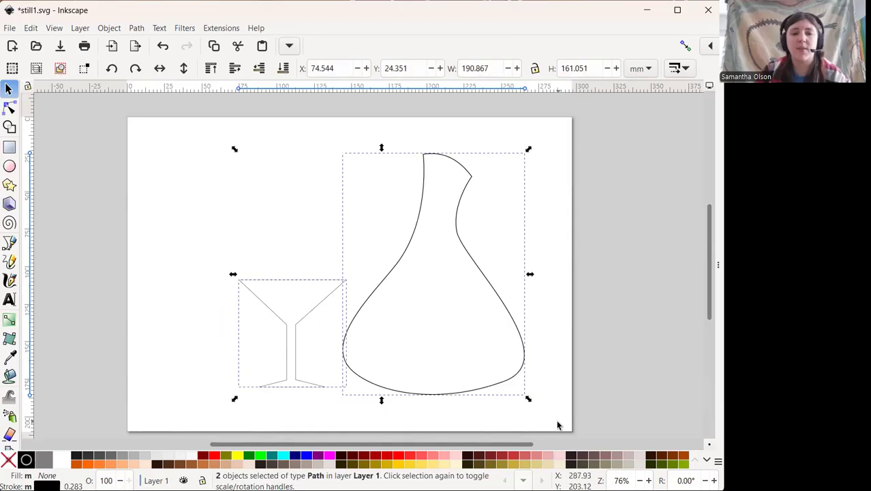
click(114, 30)
click(119, 59)
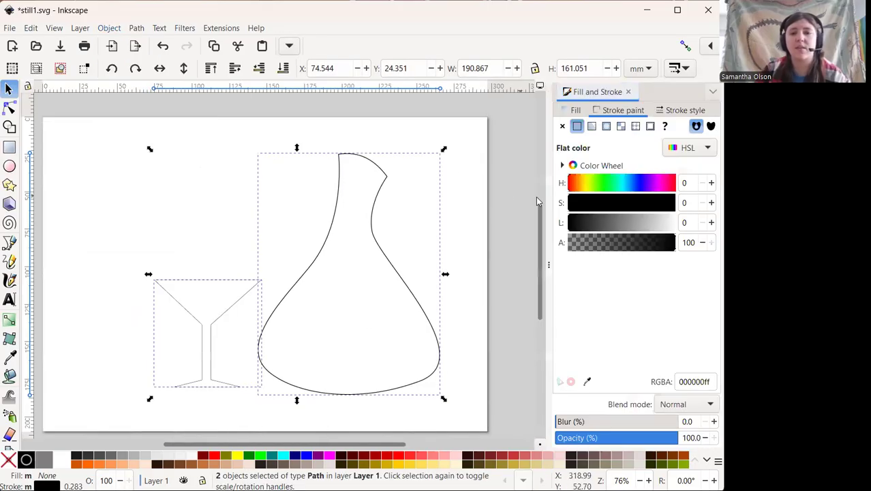
click(675, 110)
click(676, 133)
click(680, 131)
click(684, 131)
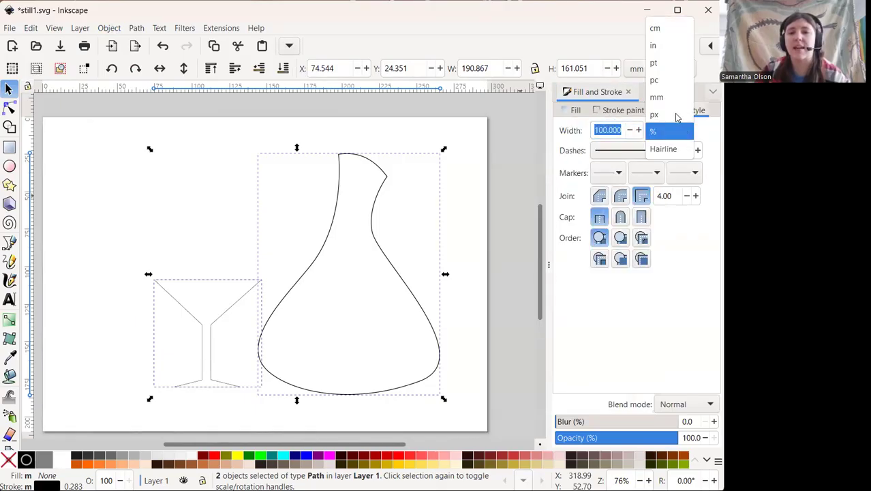
click(662, 116)
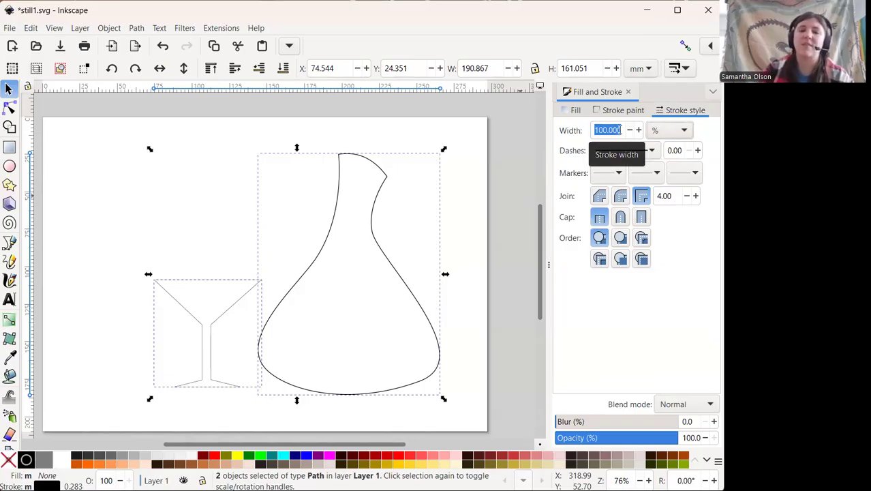
key(3)
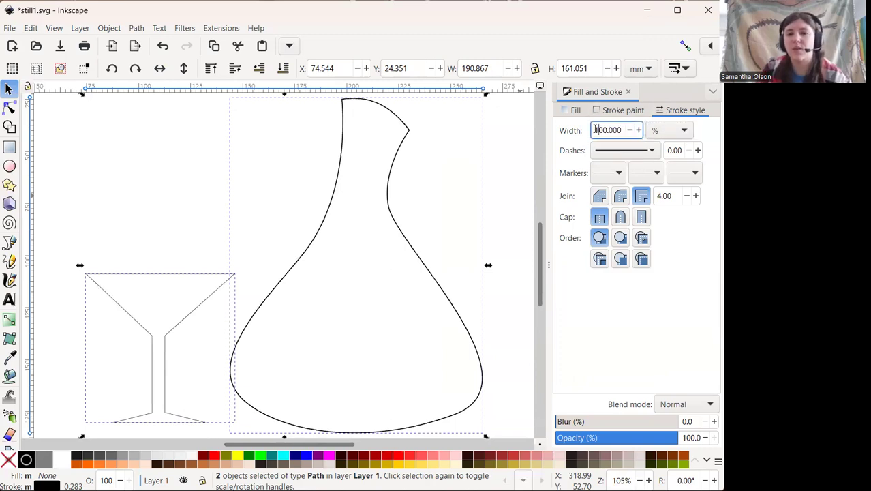
click(654, 130)
click(654, 114)
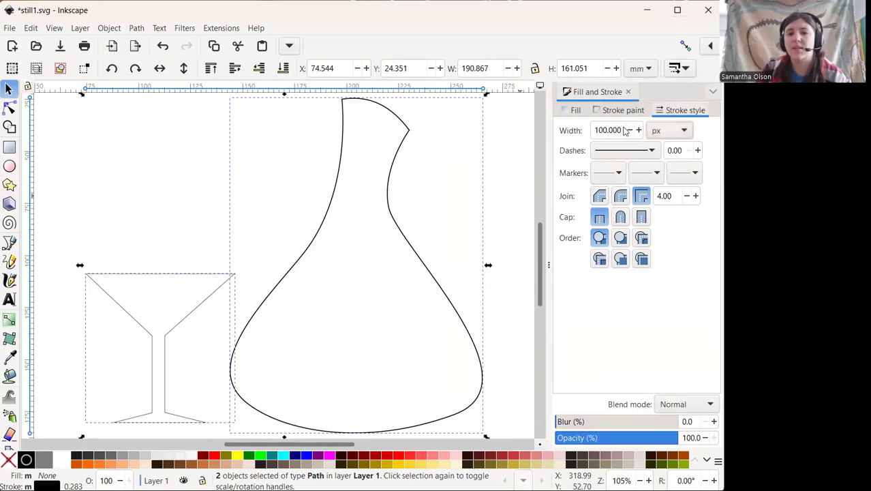
click(595, 130)
text(3)
key(Return)
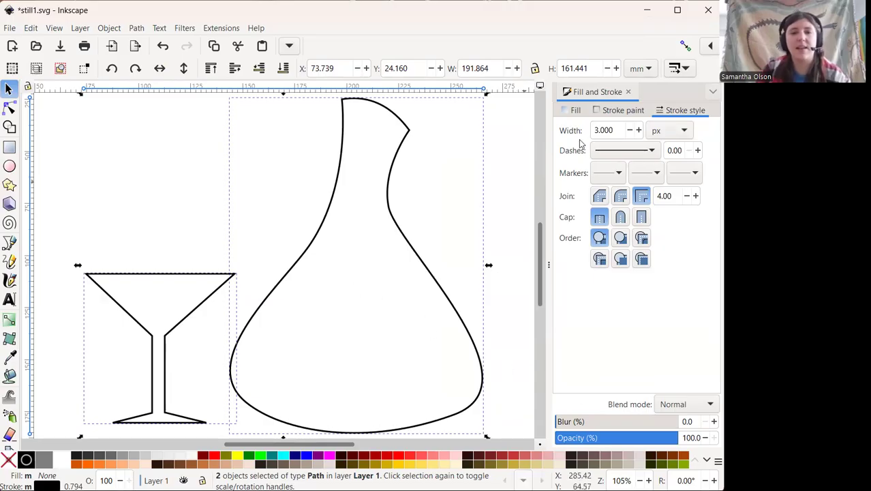
Hide the Fill and Stroke settings and deselect the glass and the vase.
drag(549, 266, 718, 268)
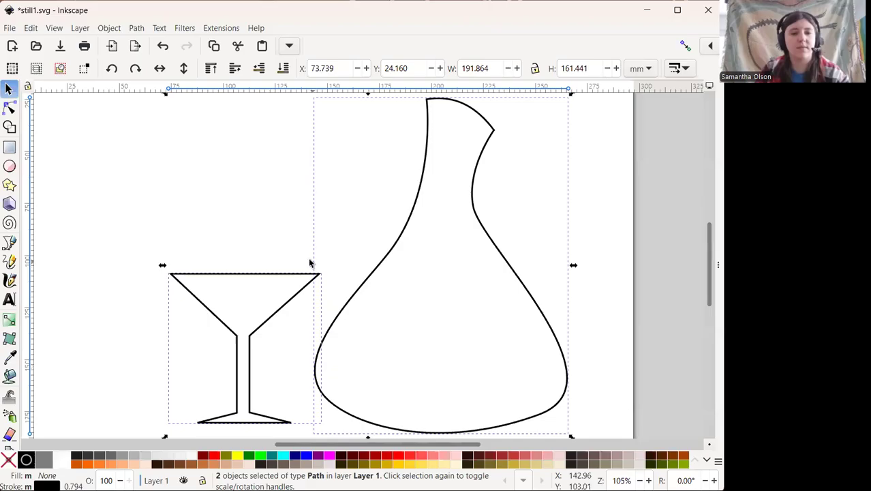
key(5)
click(612, 246)
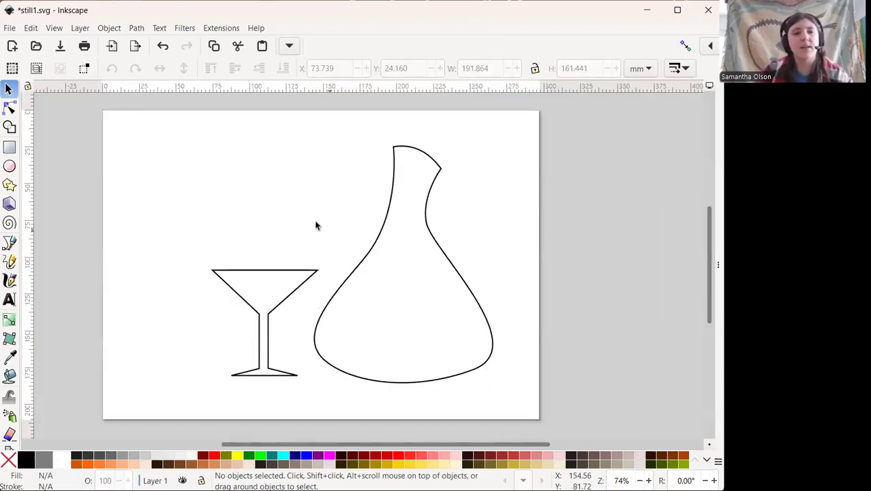
Save the drawing as a new file named still2.svg in the 2 - Lines folder.
click(9, 29)
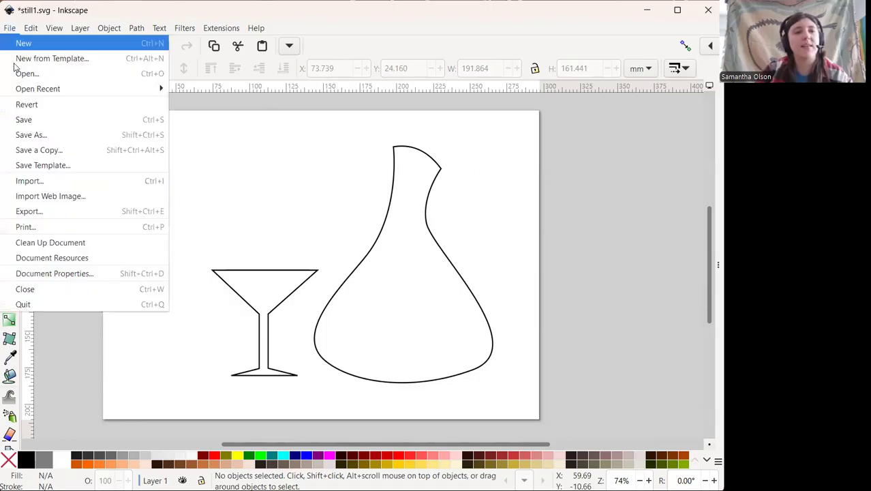
click(36, 134)
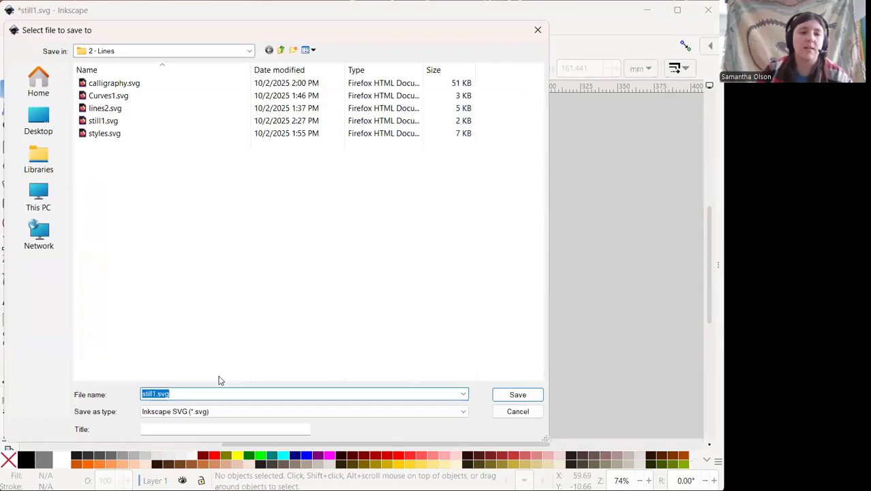
drag(415, 34, 579, 30)
click(319, 391)
key(BackSpace)
text(2)
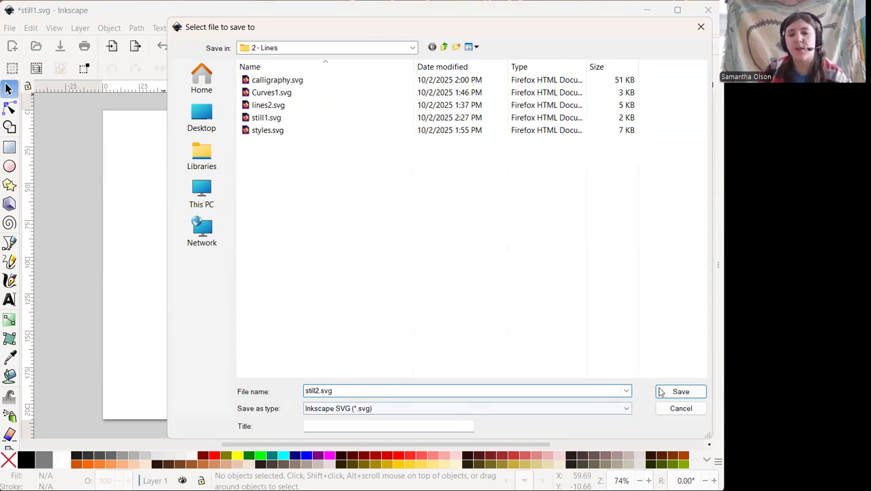
click(681, 392)
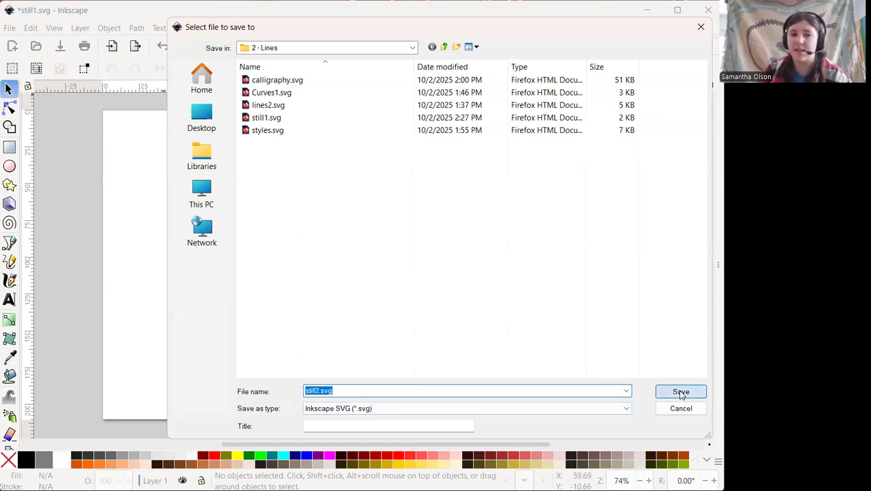